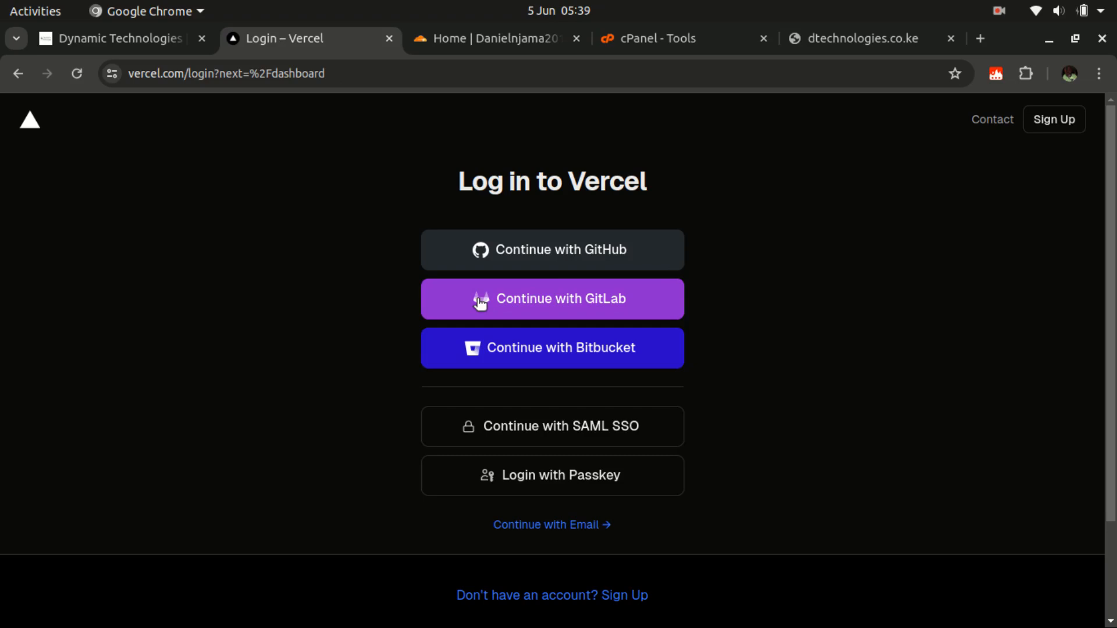
Step: Log in to Vercel with the GitHub account
{"action": "left_click", "coordinate": [490, 249]}
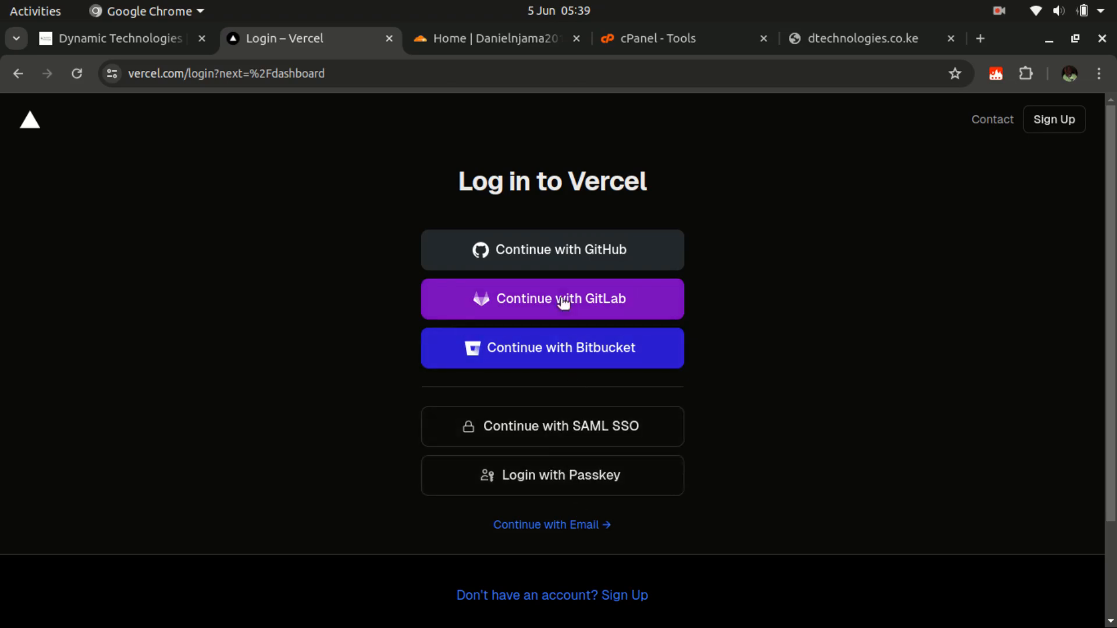
{"action": "left_click", "coordinate": [556, 254]}
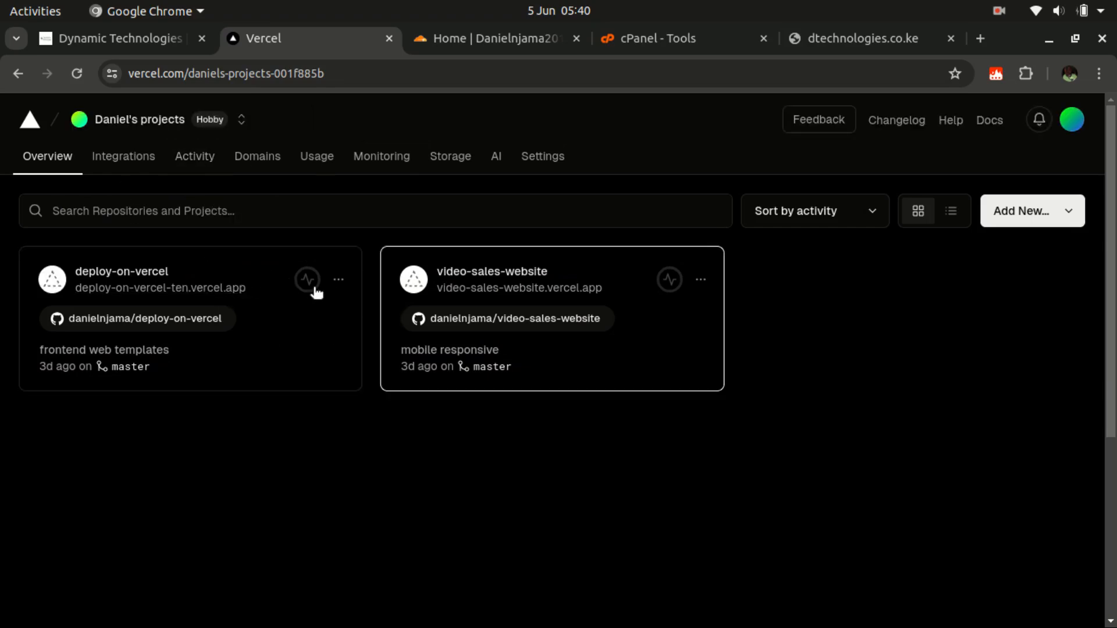
Step: Open the personal GitHub profile page in a new browser tab beside the Vercel dashboard
{"action": "right_click", "coordinate": [306, 33]}
{"action": "left_click", "coordinate": [327, 51]}
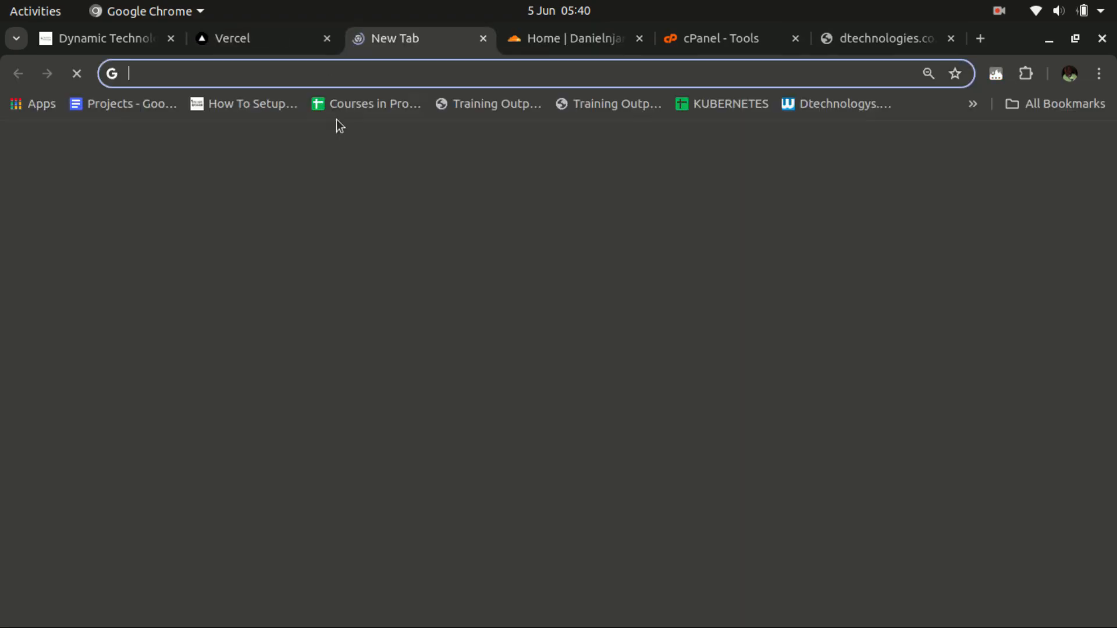
{"action": "type", "text": "git"}
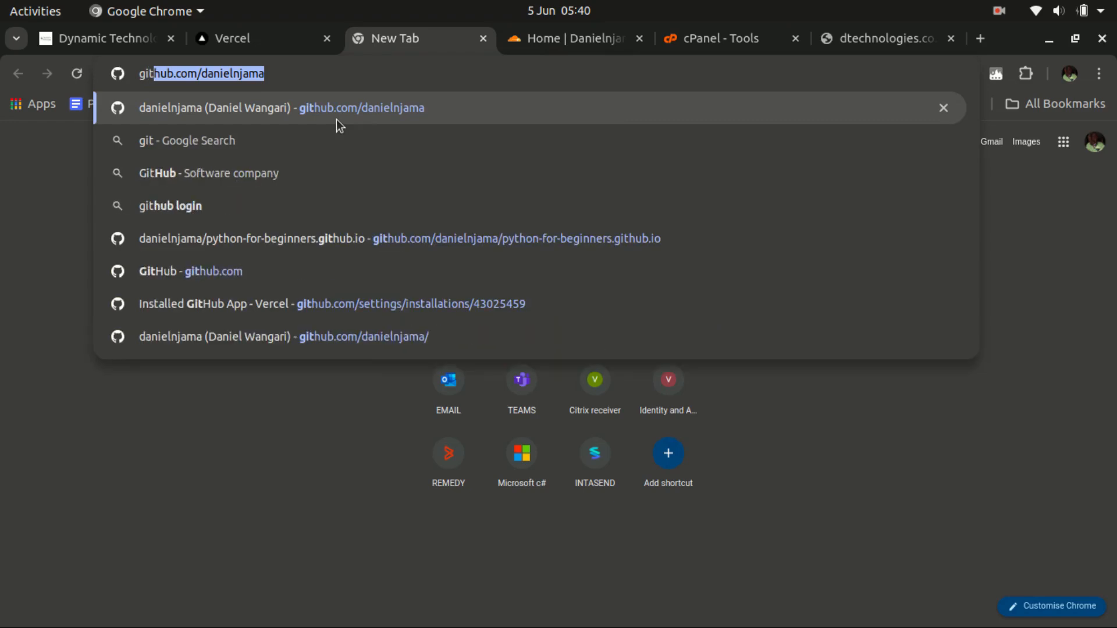
{"action": "left_click", "coordinate": [336, 120]}
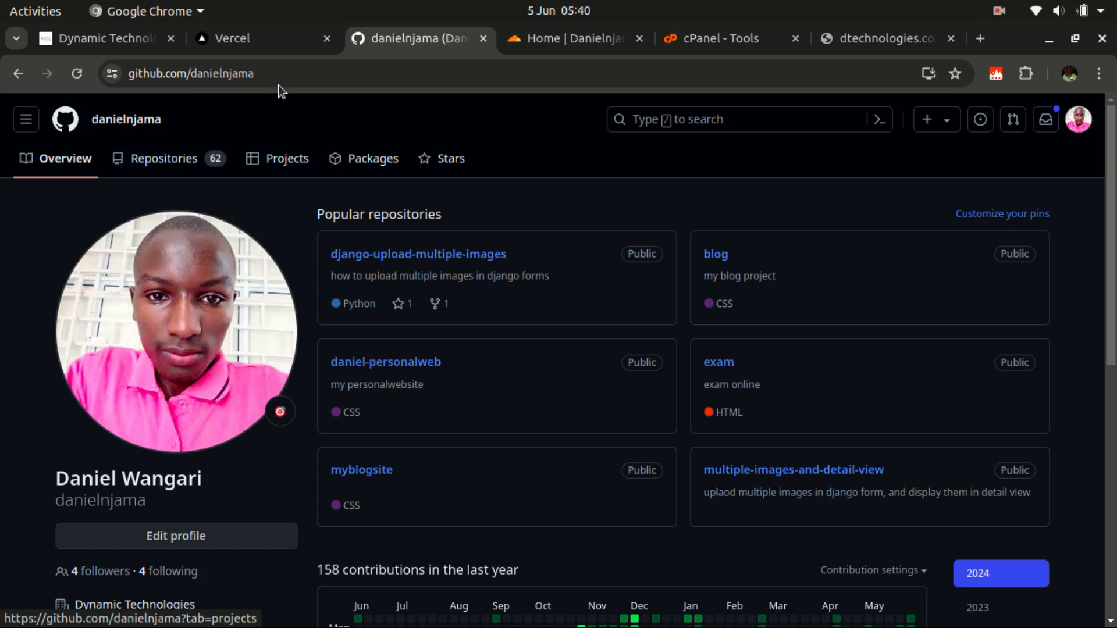
Step: Return to the Vercel dashboard, open the deploy-on-vercel project and look through its deployed site
{"action": "left_click", "coordinate": [264, 39]}
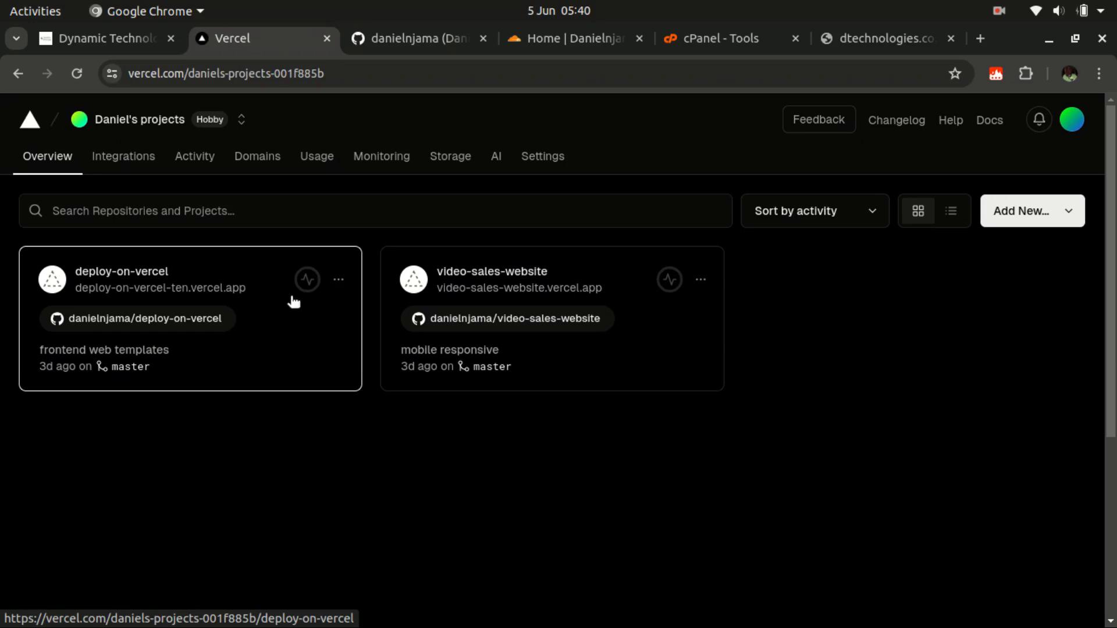
{"action": "left_click", "coordinate": [129, 274]}
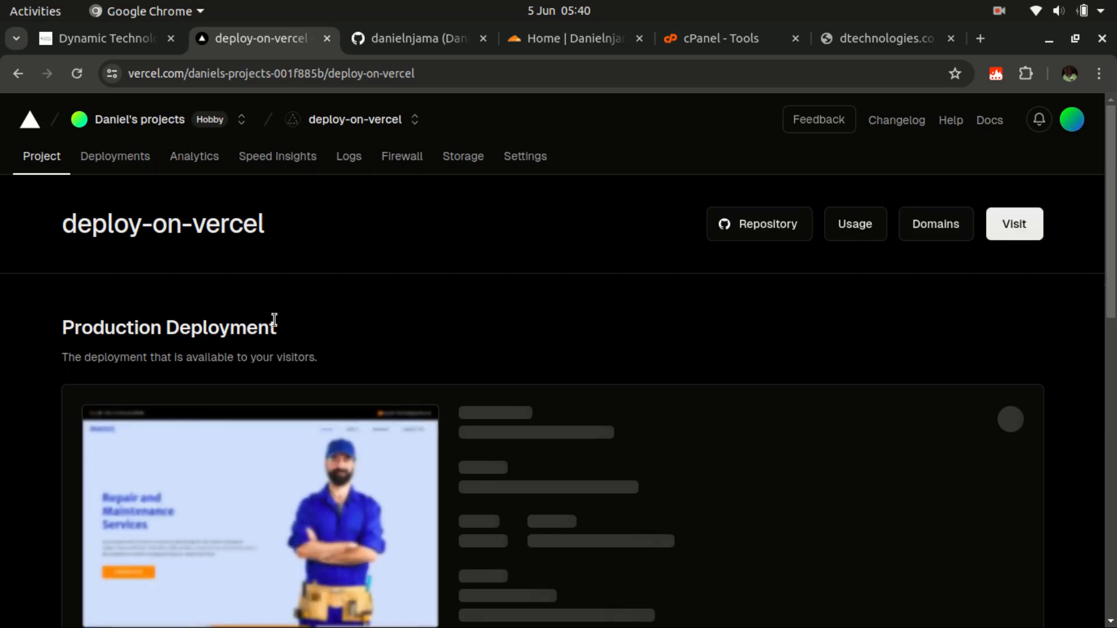
{"action": "left_click", "coordinate": [1015, 223]}
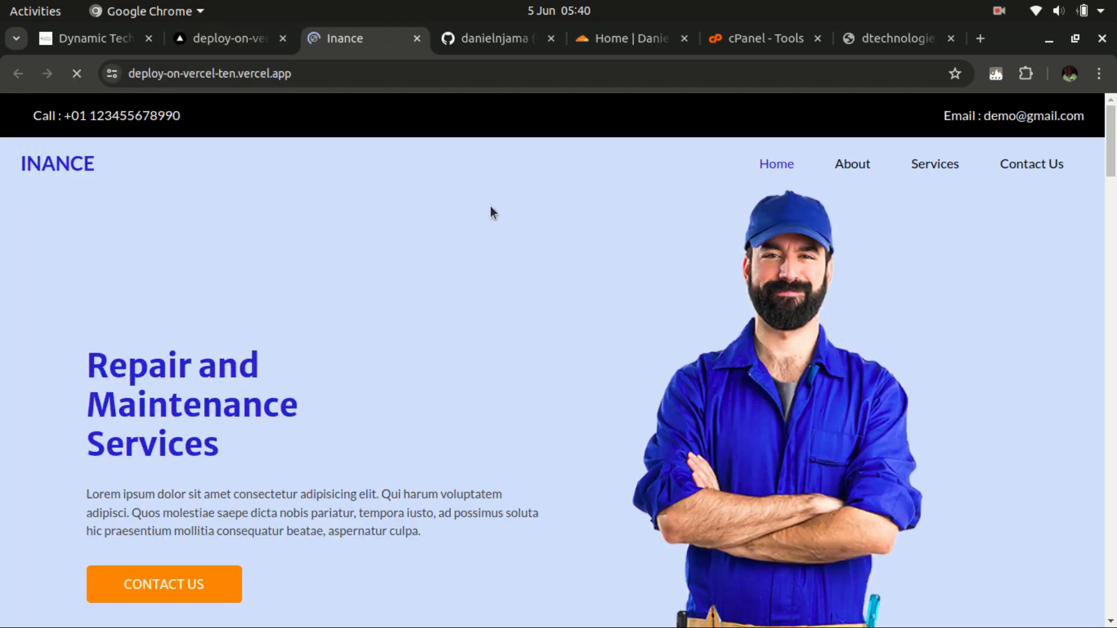
{"action": "scroll", "coordinate": [396, 291], "scroll_direction": "down", "scroll_amount": 15}
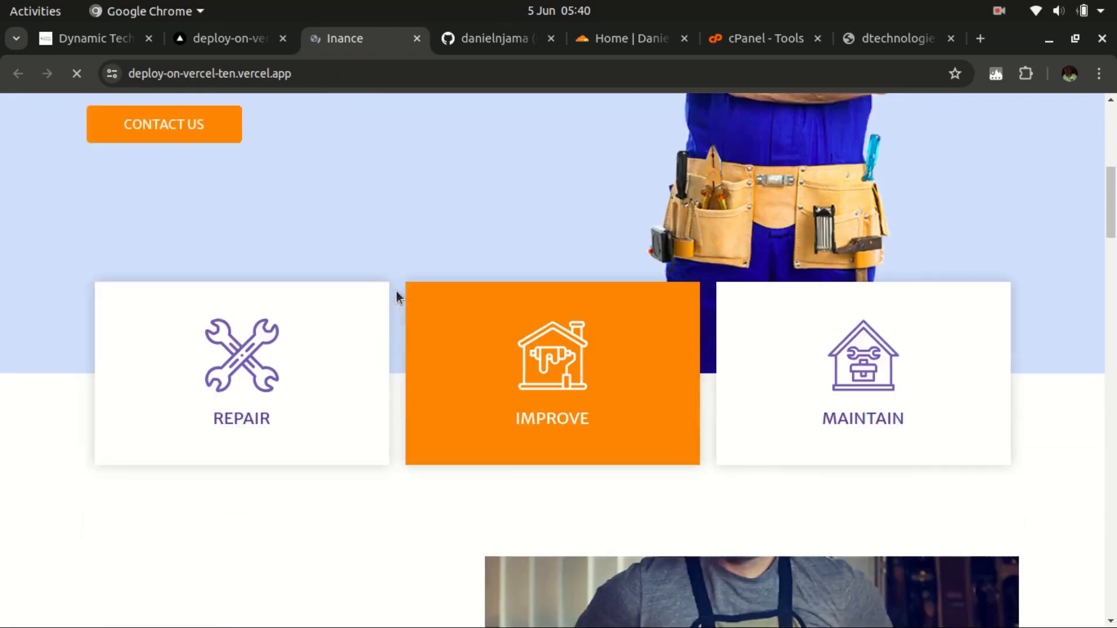
{"action": "scroll", "coordinate": [397, 291], "scroll_direction": "up", "scroll_amount": 15}
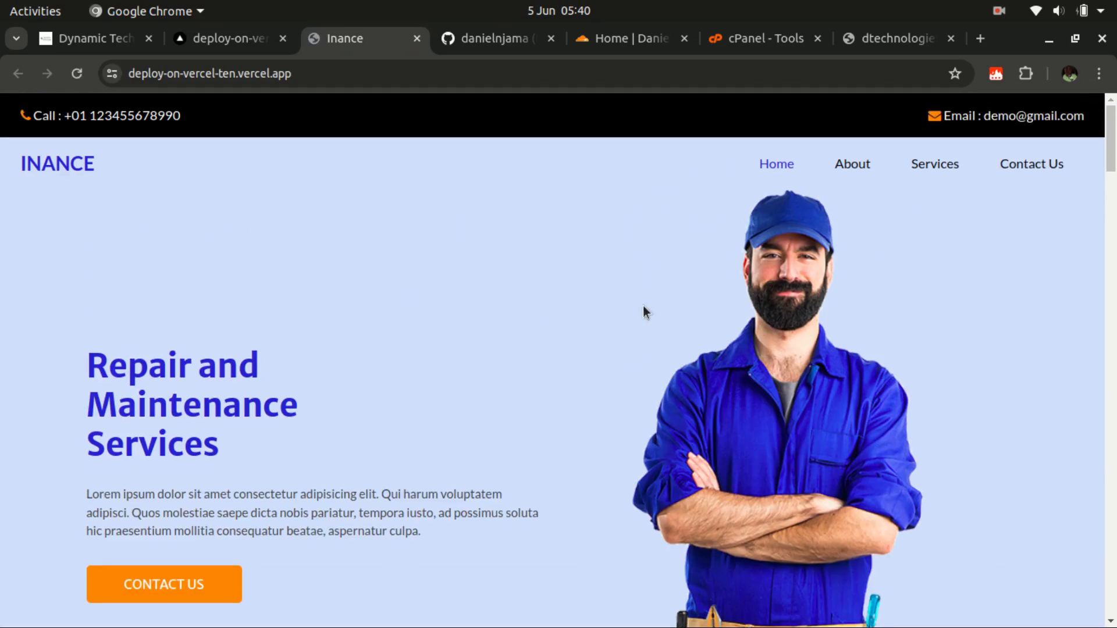
{"action": "left_click", "coordinate": [221, 29]}
{"action": "left_click", "coordinate": [323, 35]}
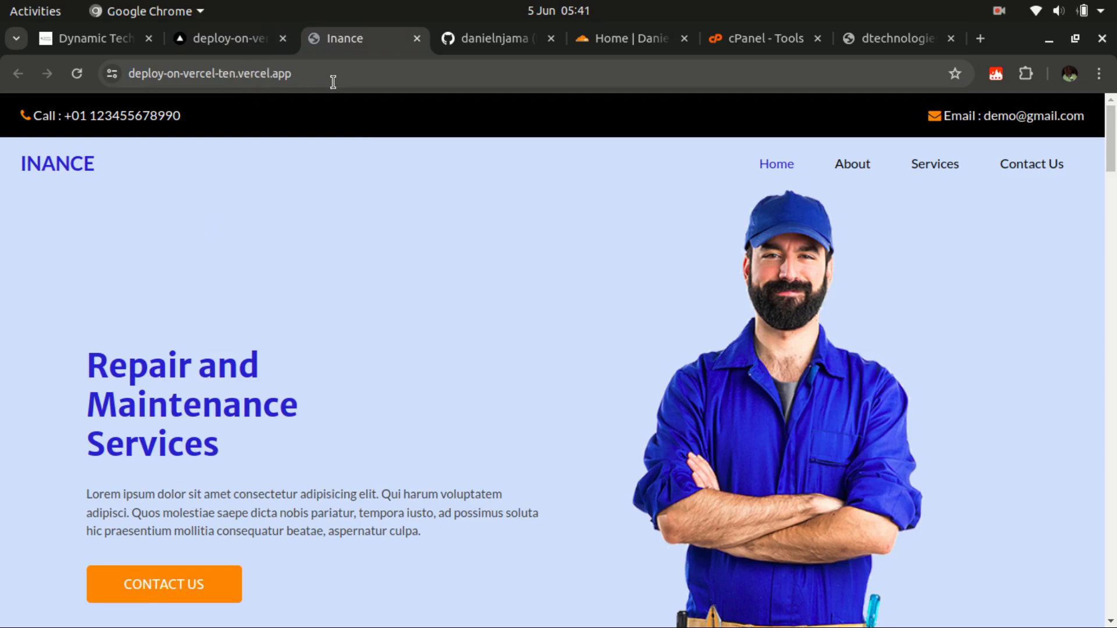
Step: Check the dtechnologies.co.ke page, then open the domain settings of the deploy-on-vercel project in Vercel
{"action": "left_click", "coordinate": [882, 36]}
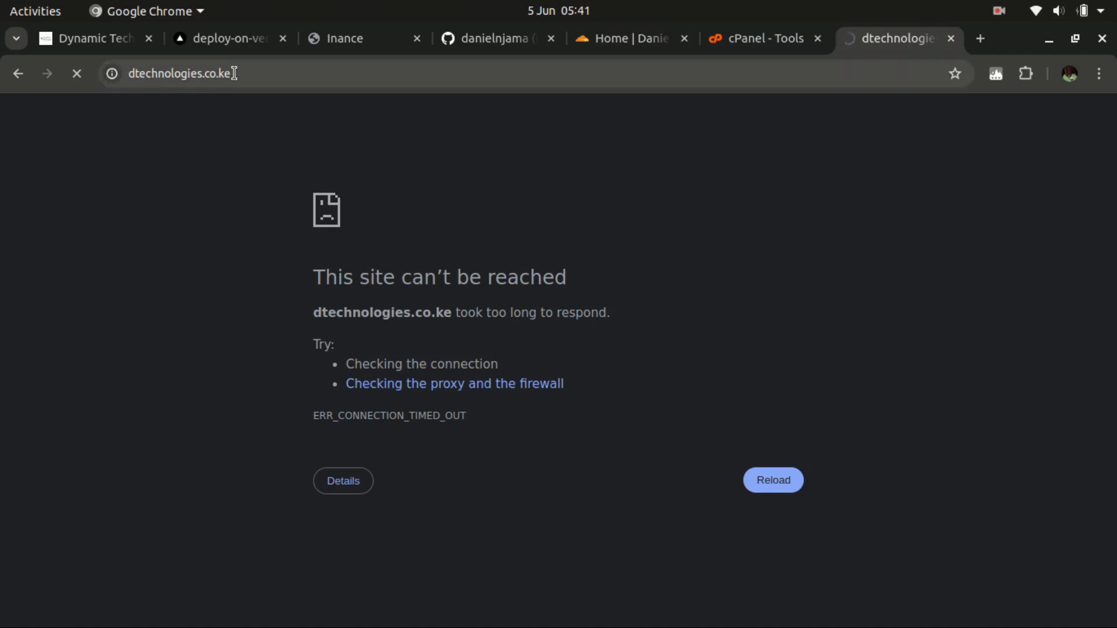
{"action": "left_click", "coordinate": [223, 42]}
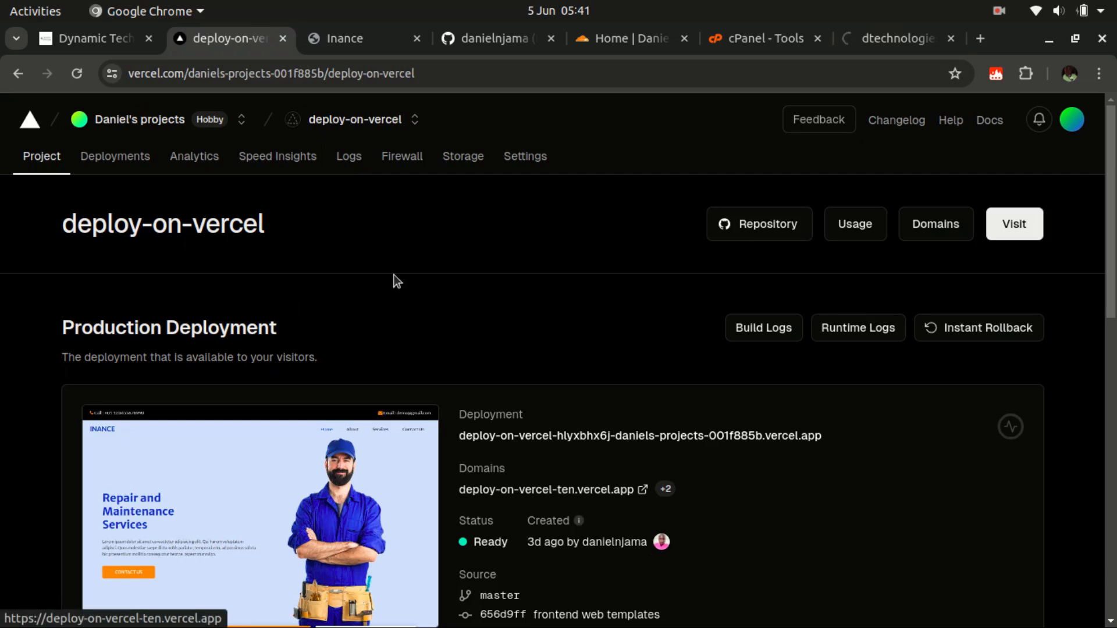
{"action": "left_click", "coordinate": [936, 227]}
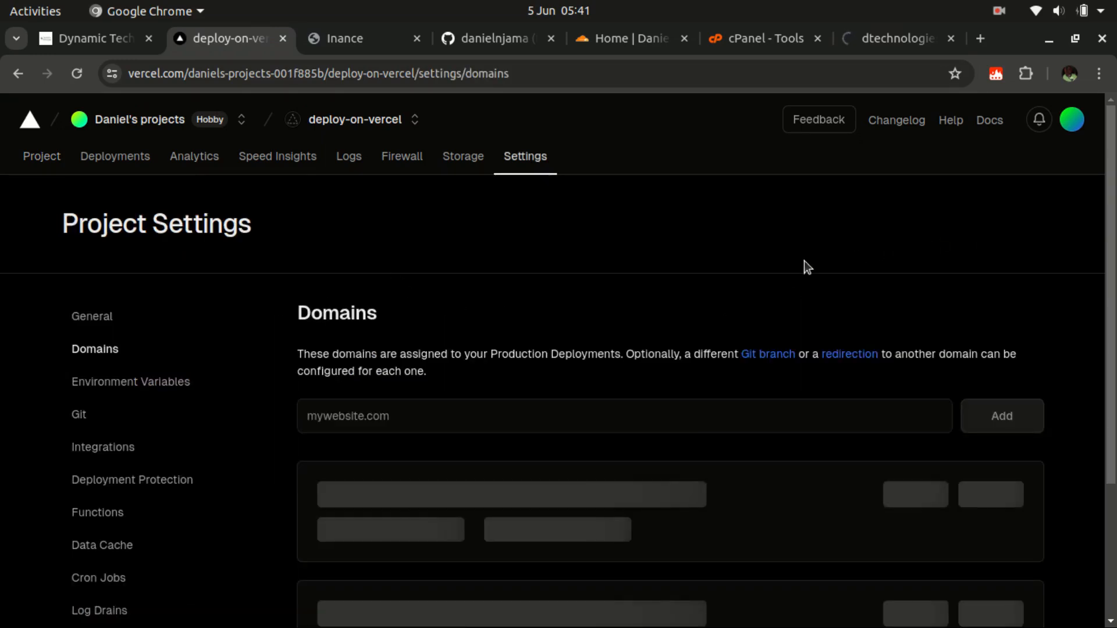
{"action": "scroll", "coordinate": [596, 303], "scroll_direction": "down", "scroll_amount": 3}
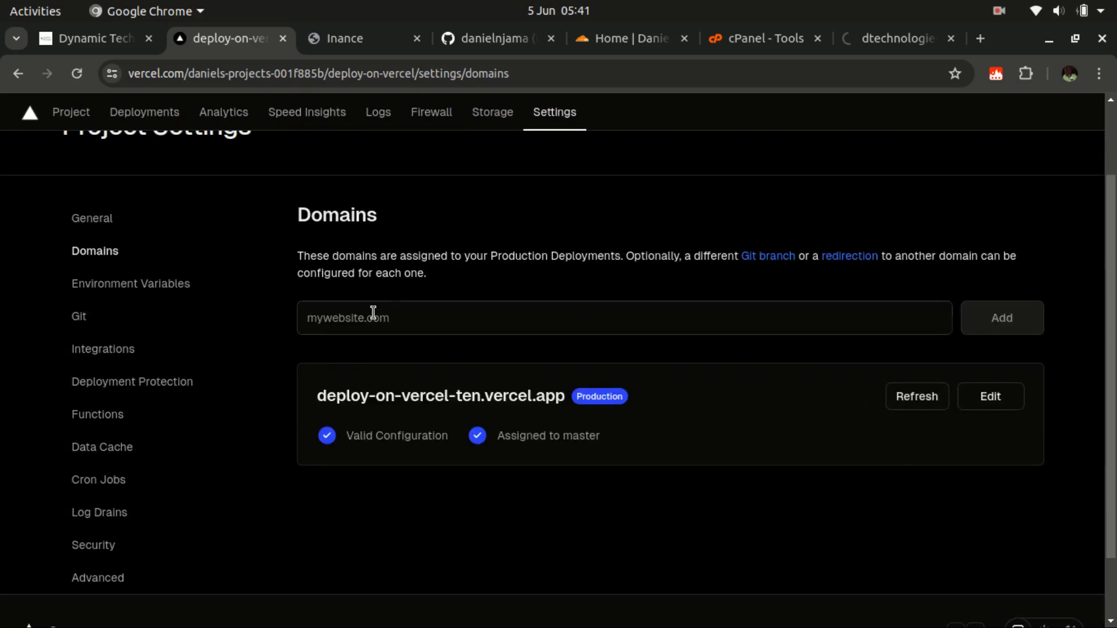
{"action": "left_click", "coordinate": [894, 50]}
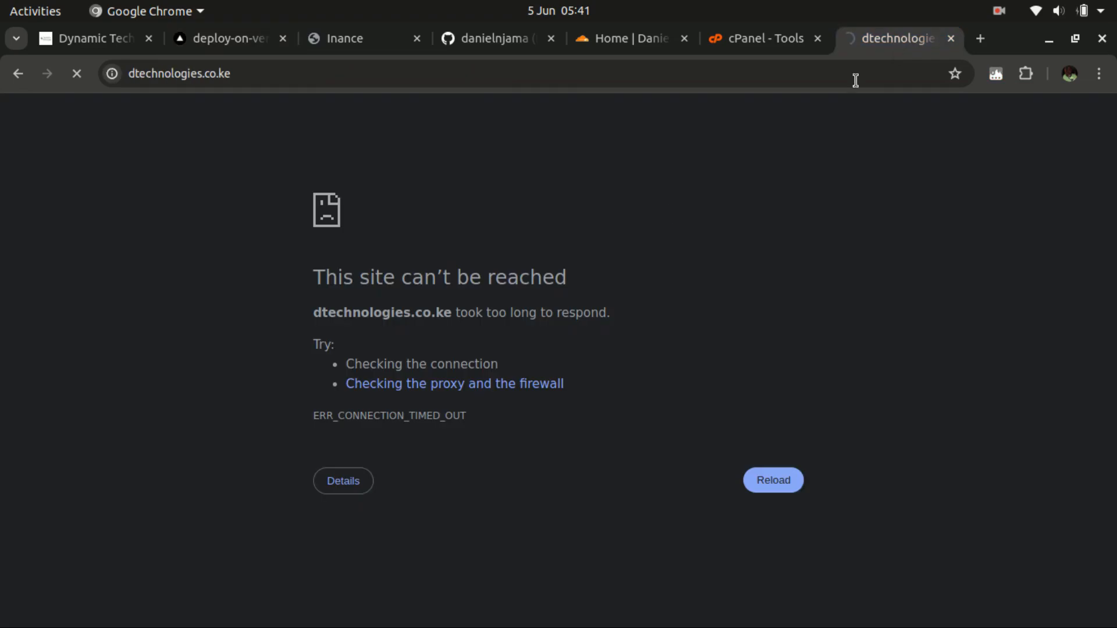
{"action": "left_click_drag", "start_coordinate": [318, 309], "coordinate": [448, 308]}
{"action": "key", "text": "ctrl+c"}
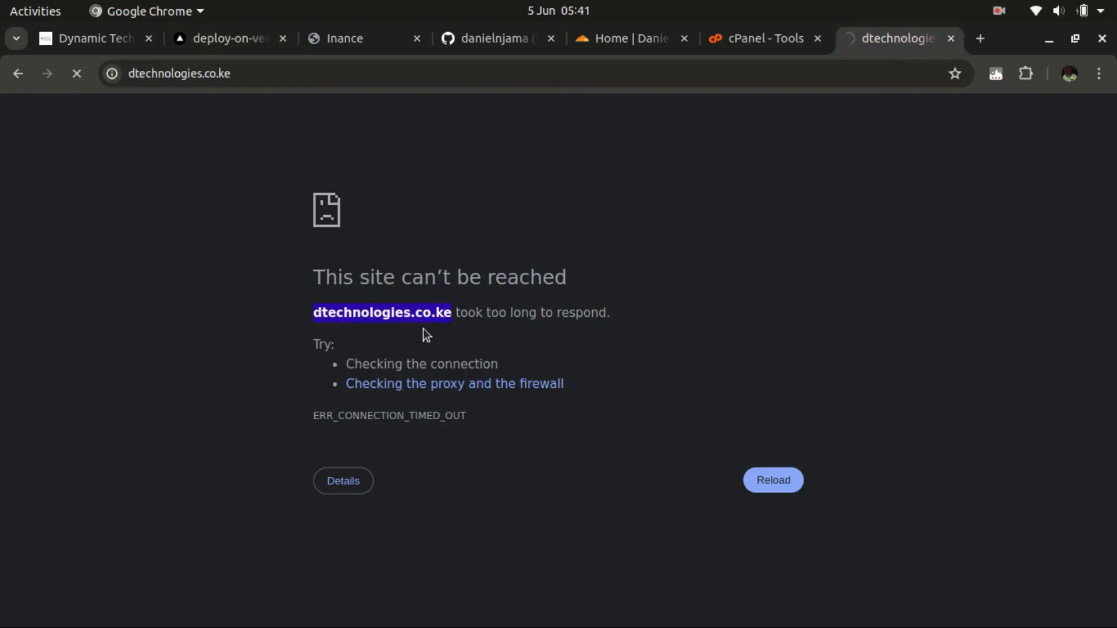
{"action": "left_click", "coordinate": [222, 42]}
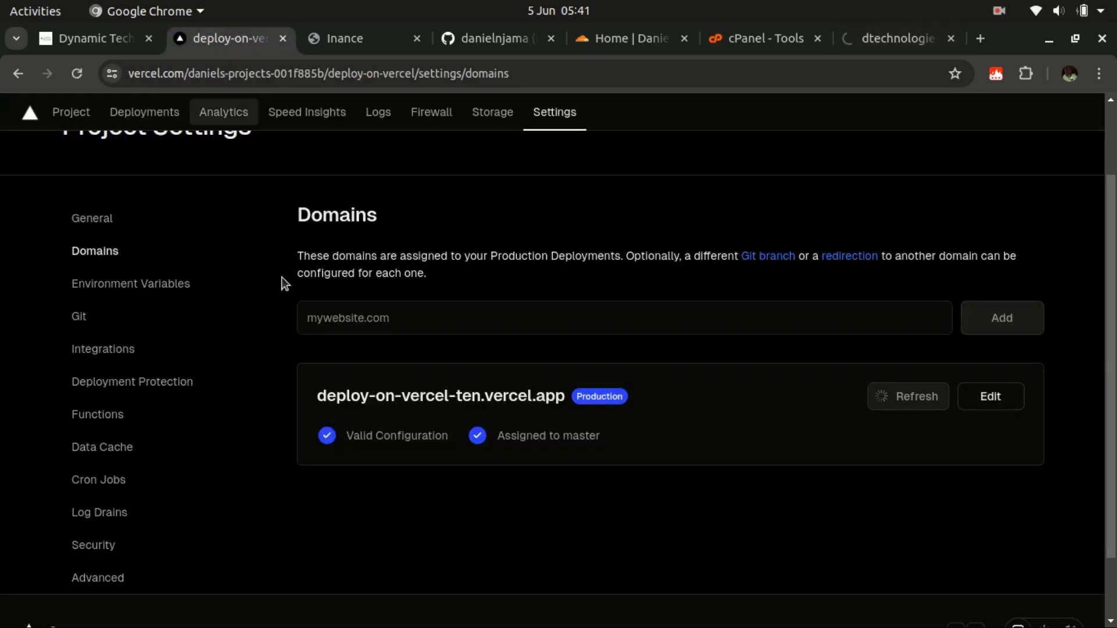
{"action": "left_click", "coordinate": [381, 317]}
{"action": "key", "text": "ctrl+v"}
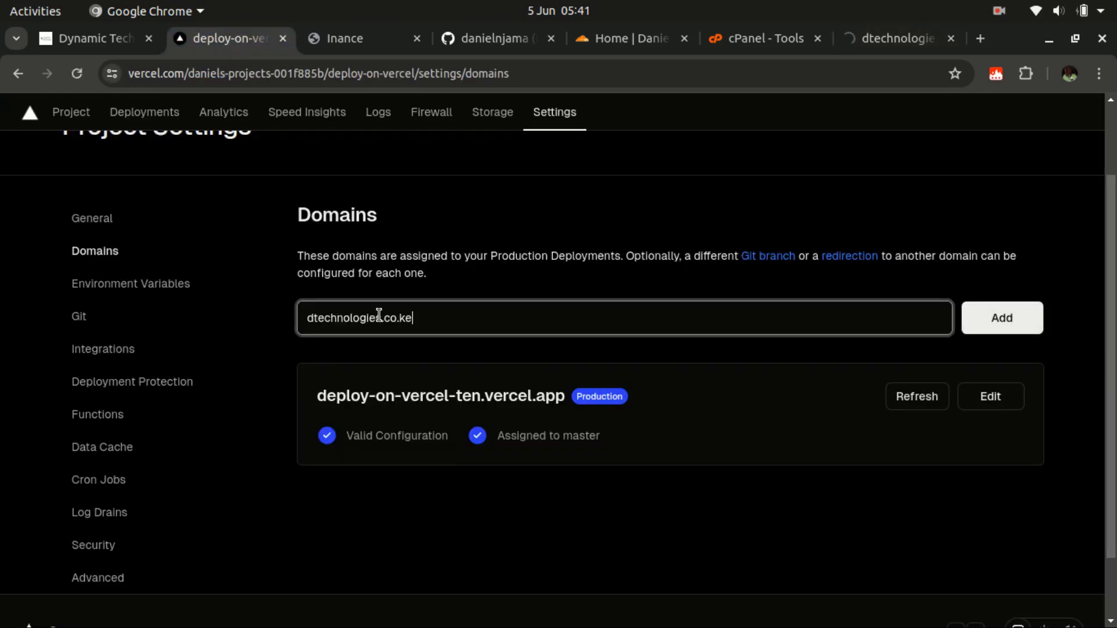
{"action": "left_click", "coordinate": [1002, 332]}
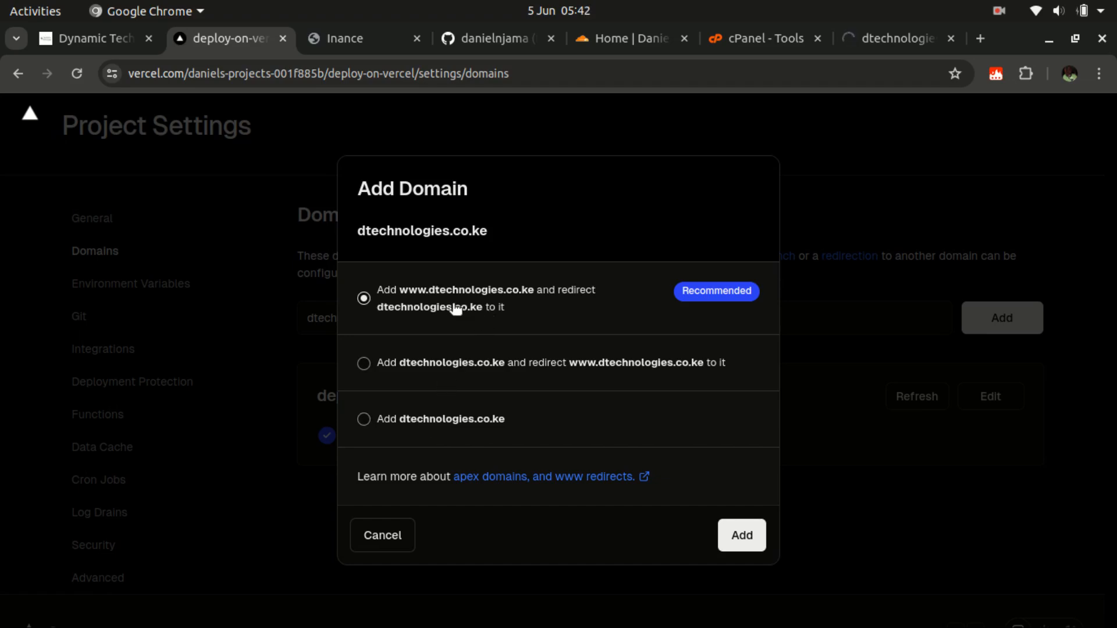
{"action": "left_click", "coordinate": [740, 539]}
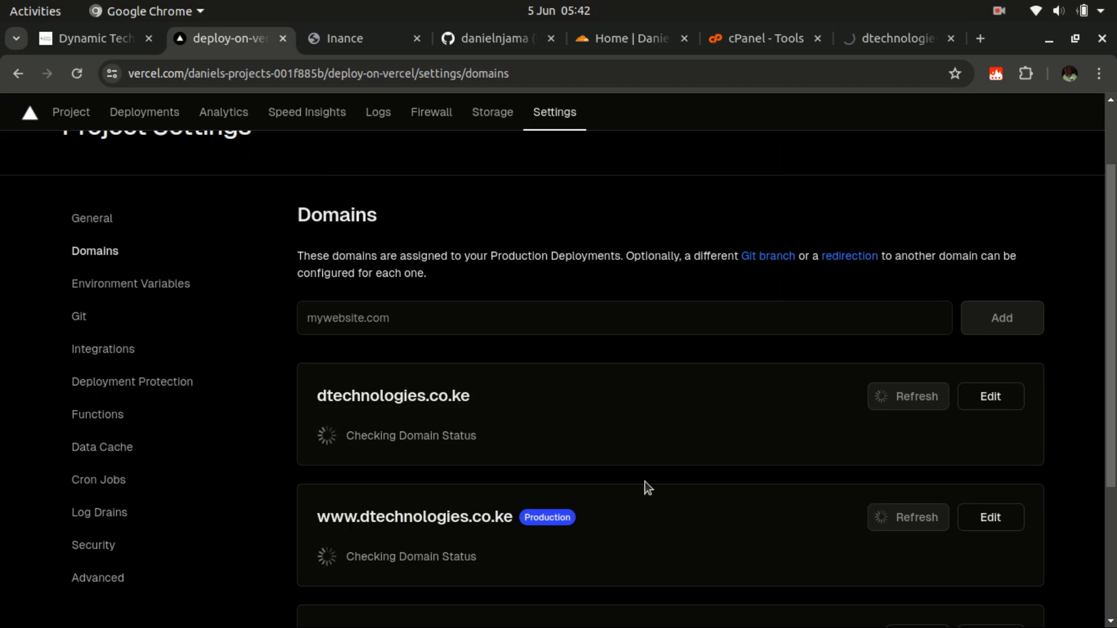
Step: Review the DNS record Vercel requires, then switch to Cloudflare and open the DNS records of dtechnologies.co.ke
{"action": "scroll", "coordinate": [659, 464], "scroll_direction": "down", "scroll_amount": 3}
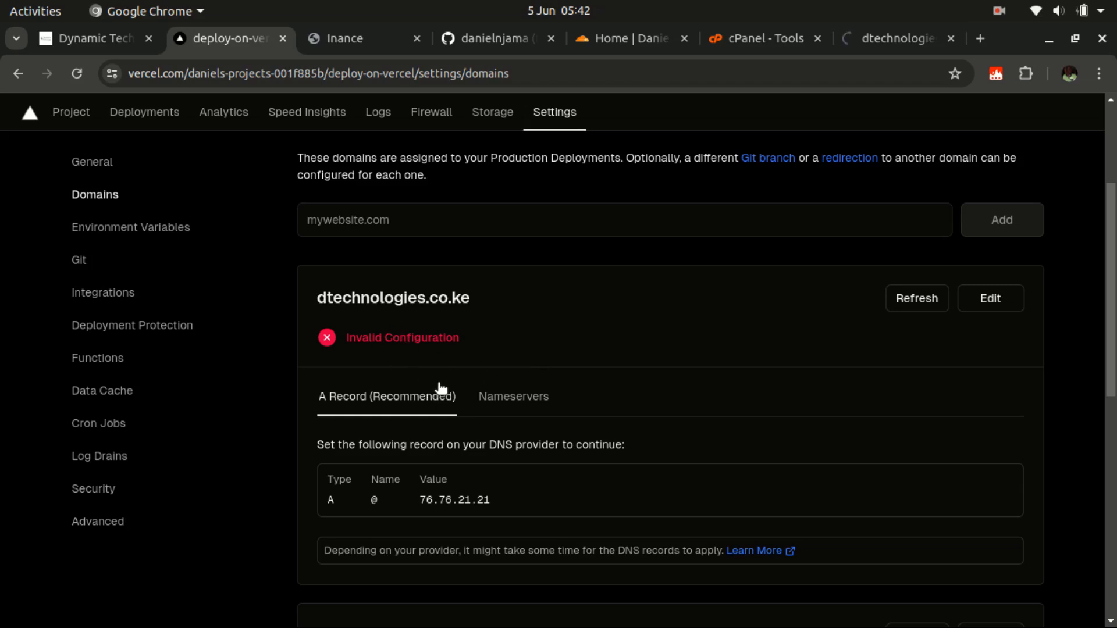
{"action": "scroll", "coordinate": [444, 384], "scroll_direction": "down", "scroll_amount": 3}
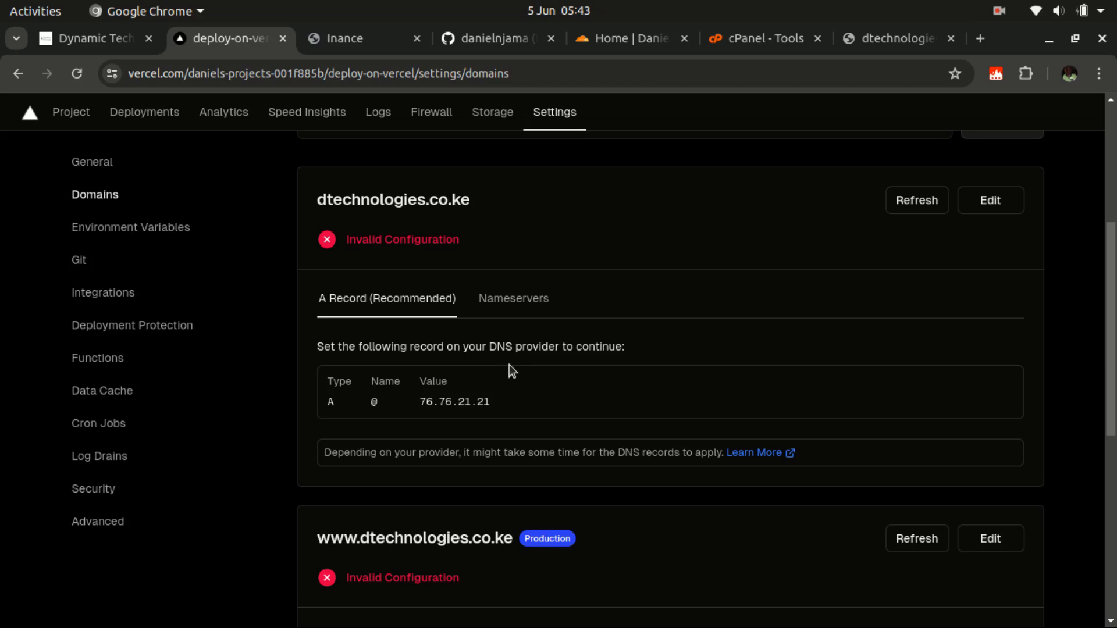
{"action": "left_click", "coordinate": [608, 37]}
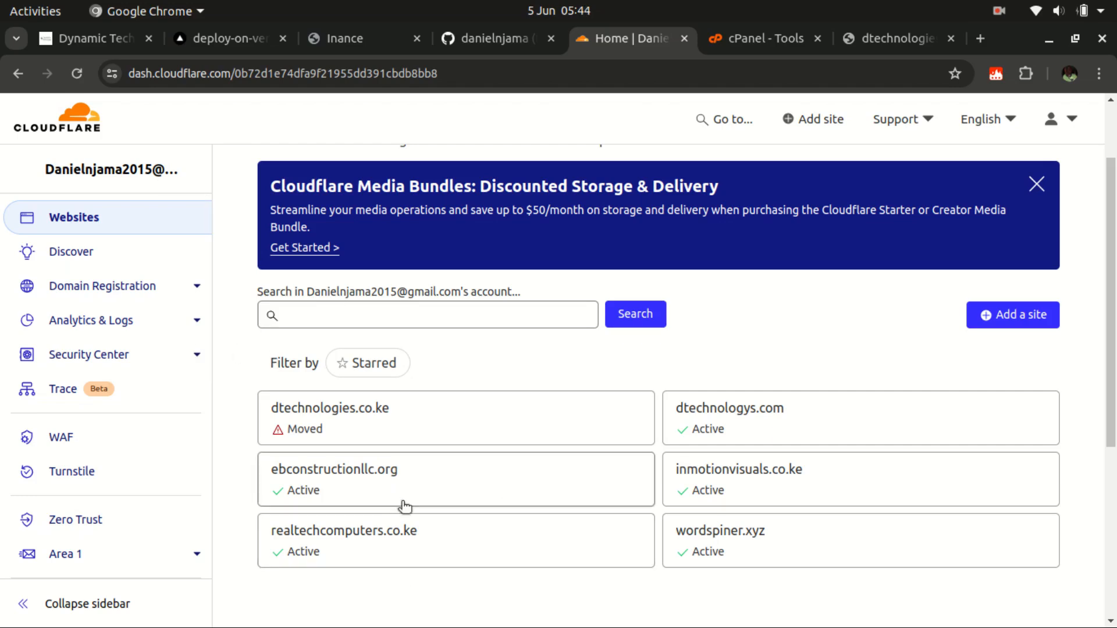
{"action": "scroll", "coordinate": [598, 491], "scroll_direction": "up", "scroll_amount": 2}
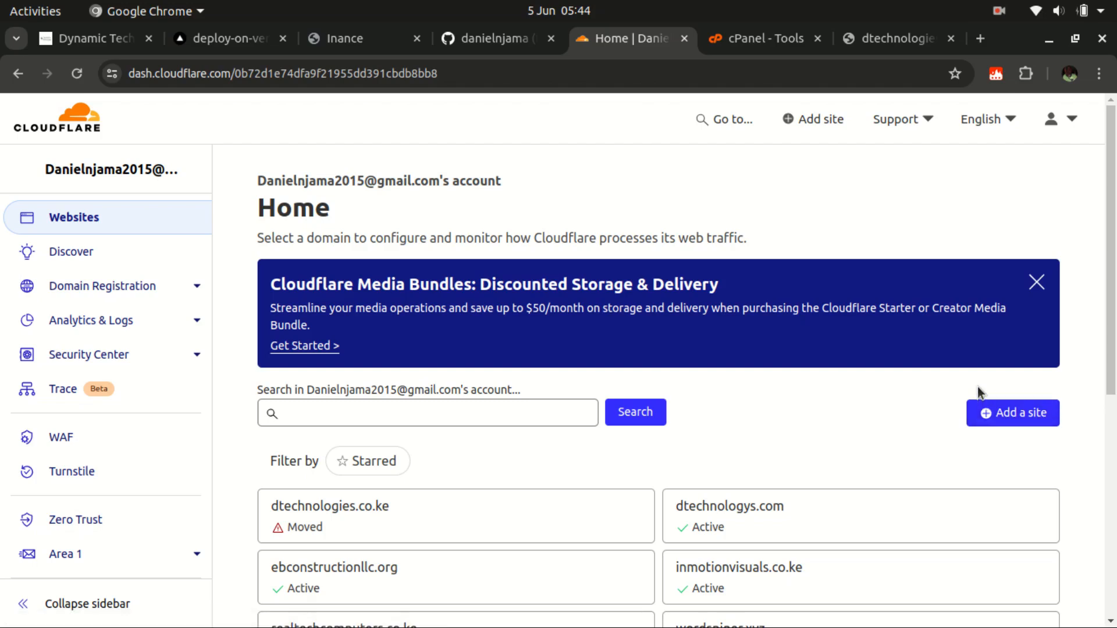
{"action": "scroll", "coordinate": [902, 400], "scroll_direction": "down", "scroll_amount": 3}
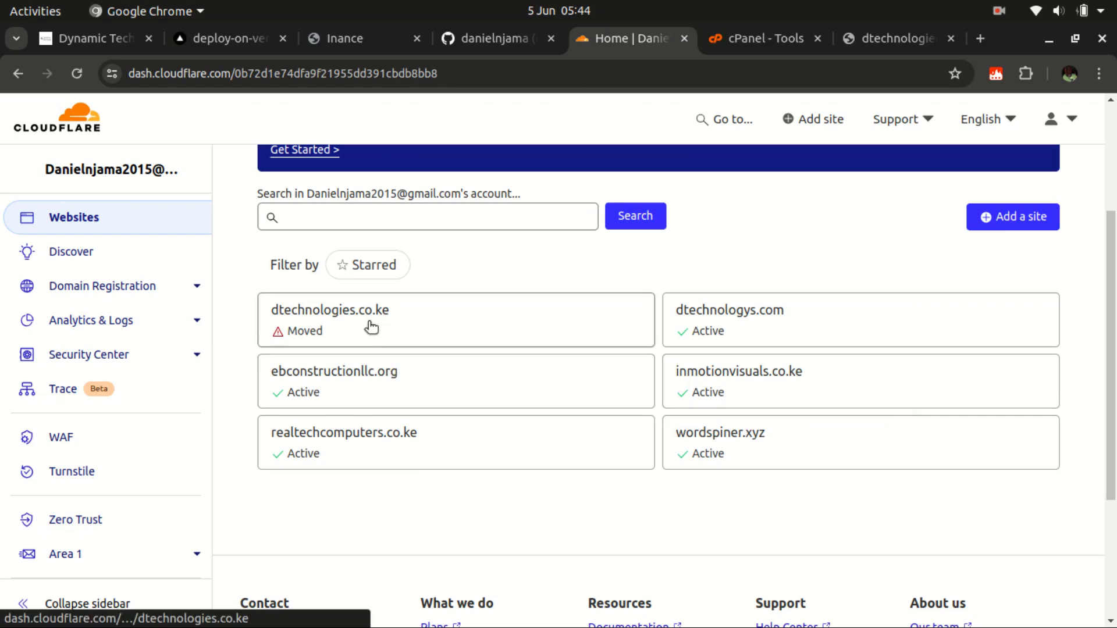
{"action": "left_click", "coordinate": [383, 319]}
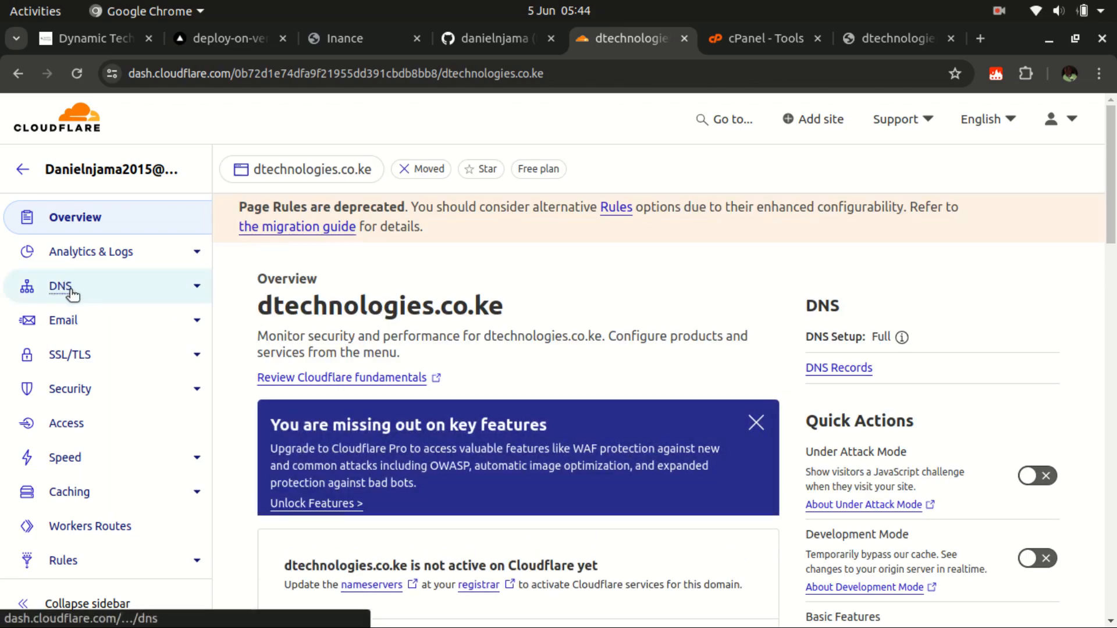
{"action": "left_click", "coordinate": [78, 292]}
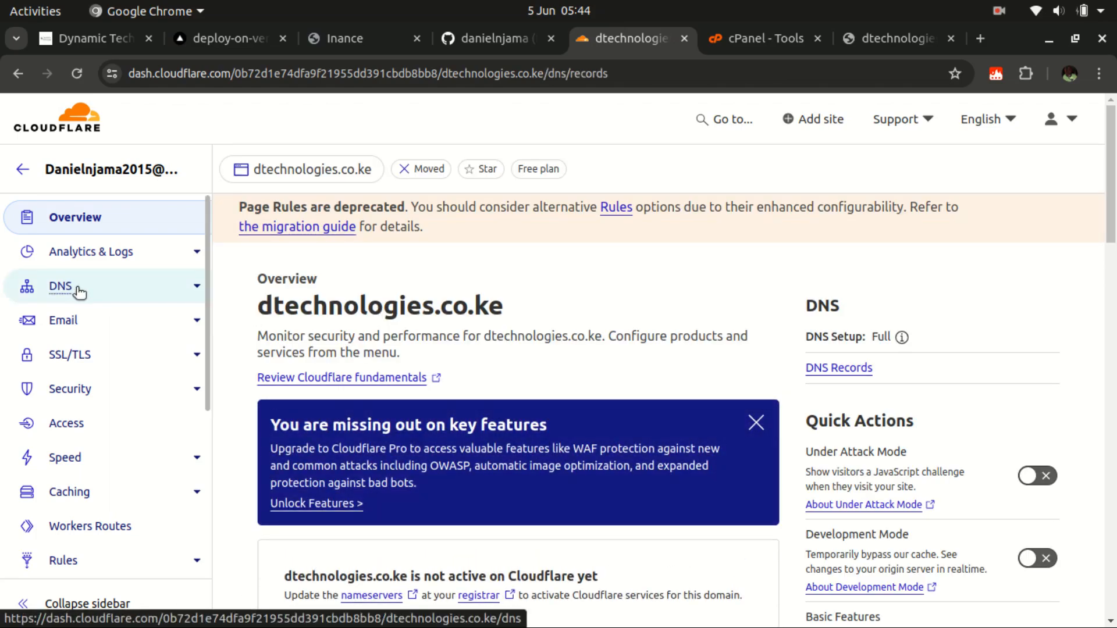
{"action": "scroll", "coordinate": [399, 354], "scroll_direction": "down", "scroll_amount": 3}
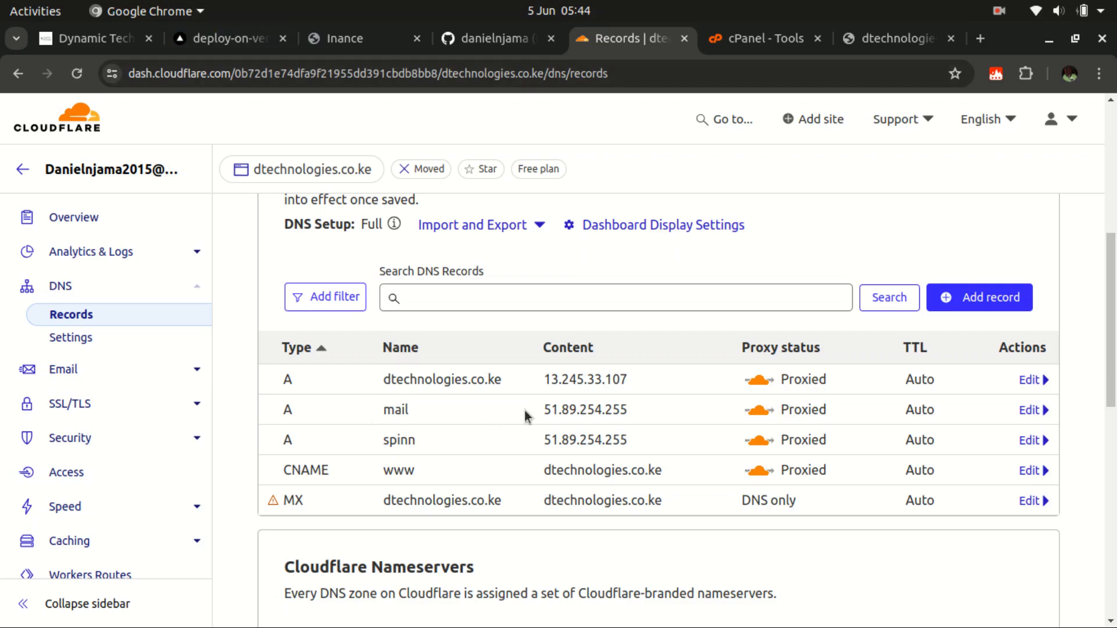
Step: Copy the A record value from Vercel, set the dtechnologies.co.ke A record in Cloudflare to IPv4 address 76.76.21.21, and save it
{"action": "left_click", "coordinate": [218, 46]}
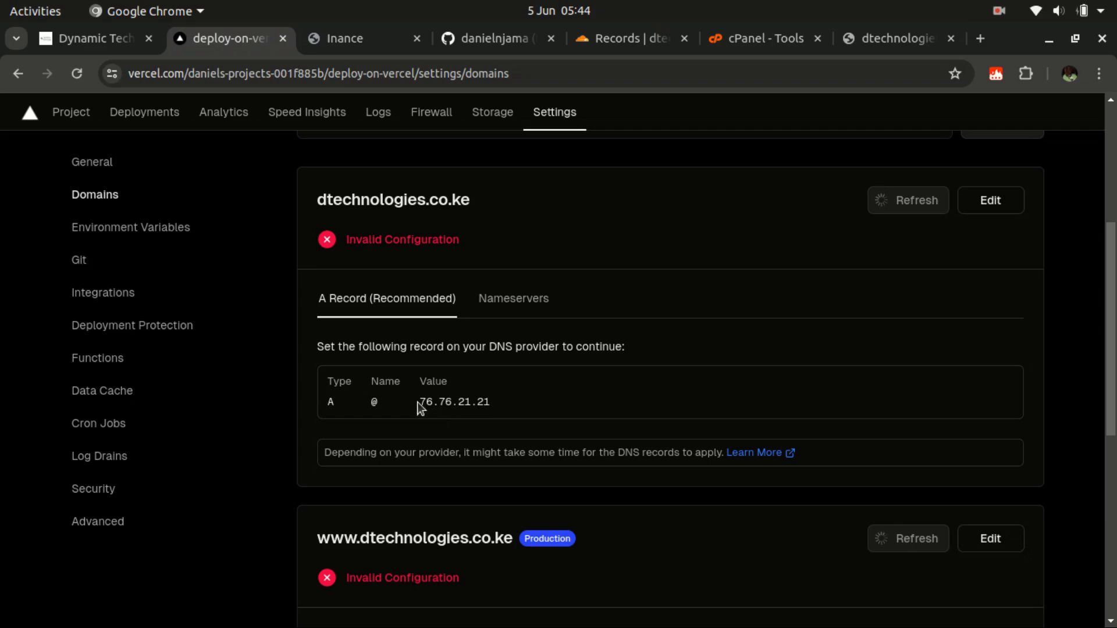
{"action": "left_click_drag", "start_coordinate": [417, 402], "coordinate": [475, 401]}
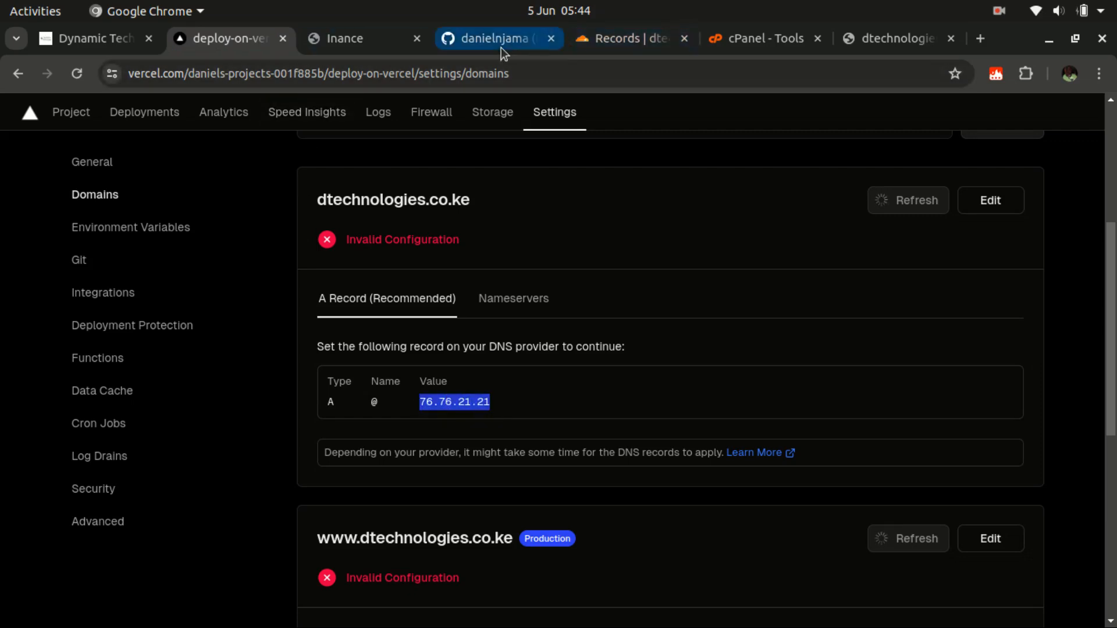
{"action": "left_click", "coordinate": [627, 38]}
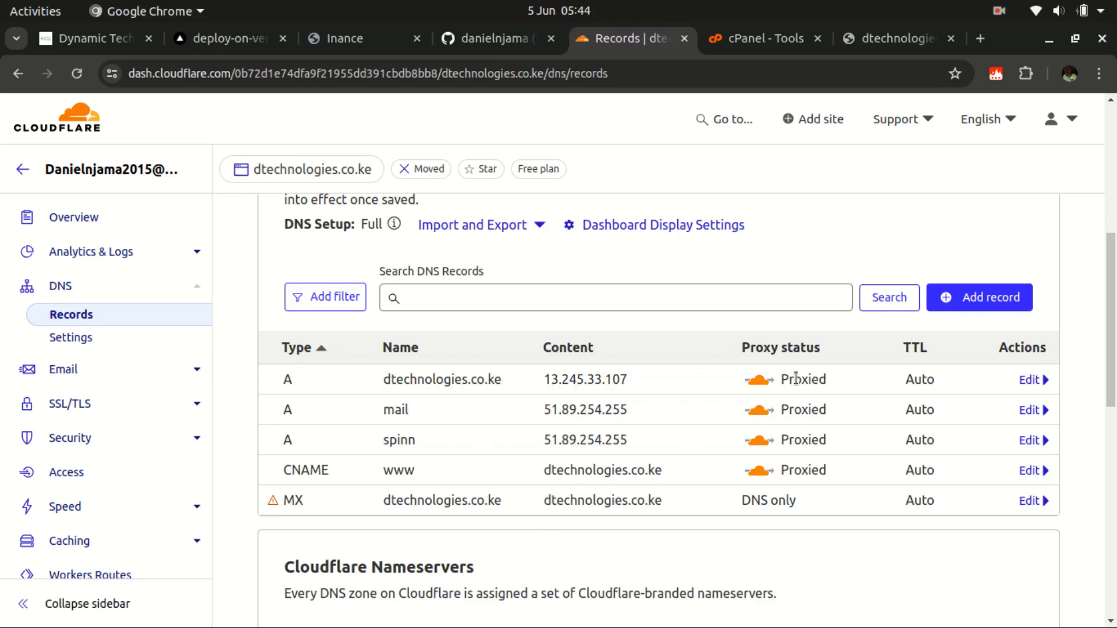
{"action": "left_click", "coordinate": [1026, 379]}
{"action": "left_click", "coordinate": [578, 429]}
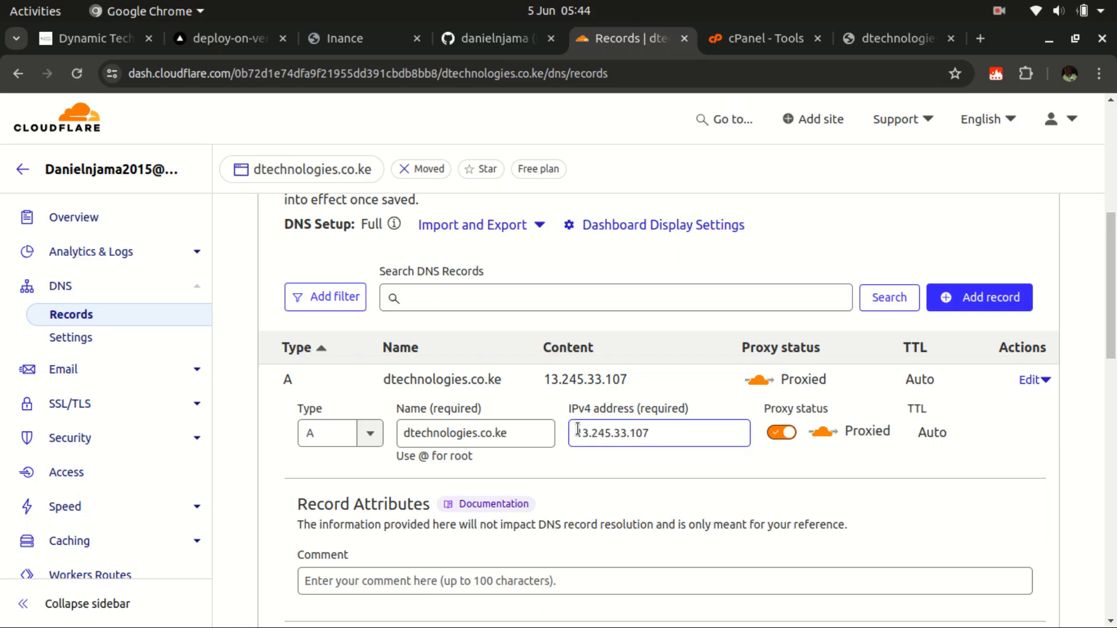
{"action": "triple_click", "coordinate": [665, 434]}
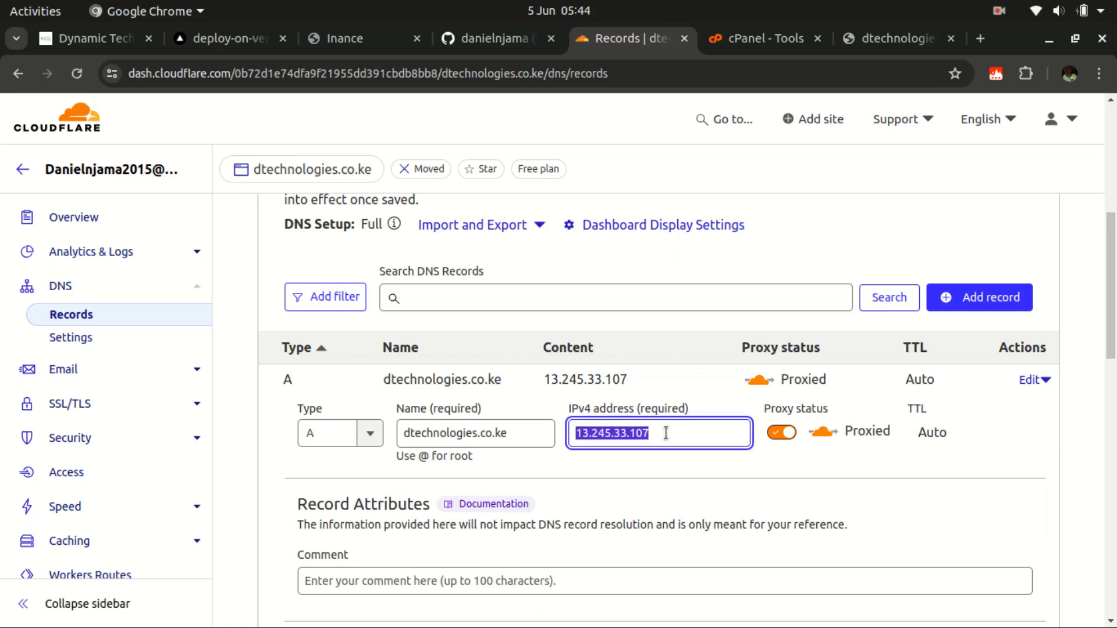
{"action": "type", "text": "76.76.21.21"}
{"action": "scroll", "coordinate": [814, 396], "scroll_direction": "down", "scroll_amount": 3}
{"action": "left_click", "coordinate": [1011, 453]}
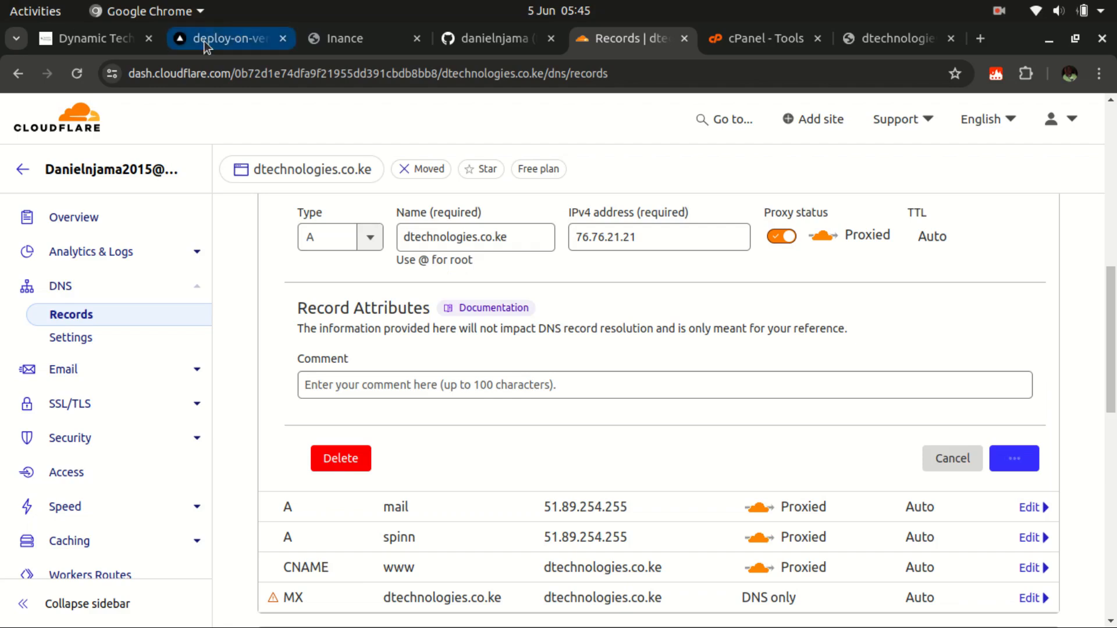
{"action": "left_click", "coordinate": [205, 41]}
{"action": "scroll", "coordinate": [426, 429], "scroll_direction": "down", "scroll_amount": 5}
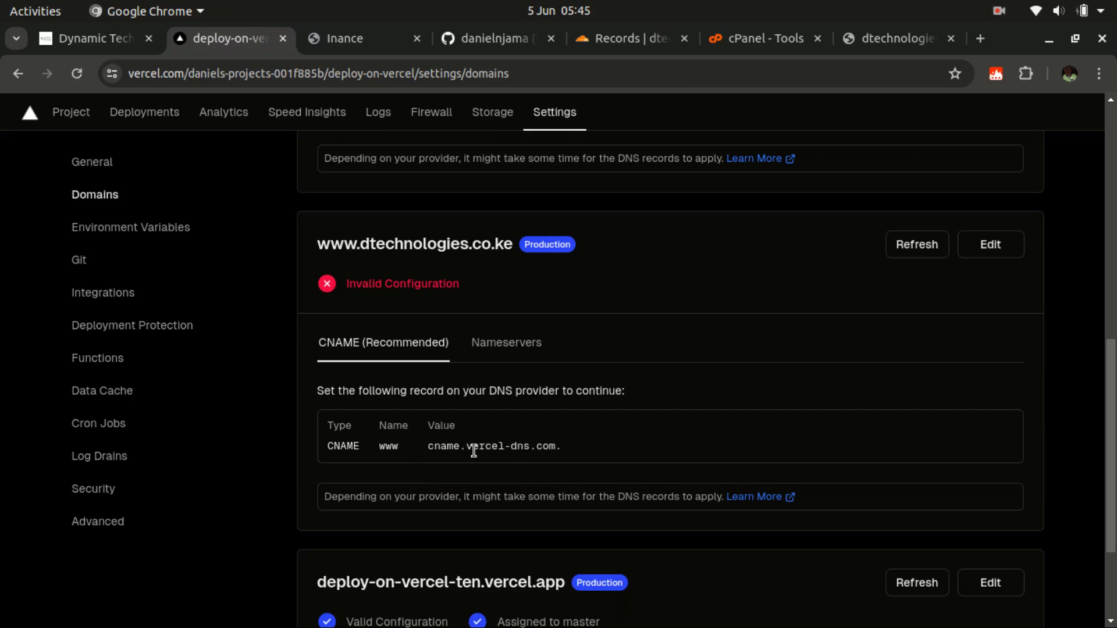
{"action": "left_click_drag", "start_coordinate": [429, 447], "coordinate": [560, 446]}
{"action": "key", "text": "ctrl+c"}
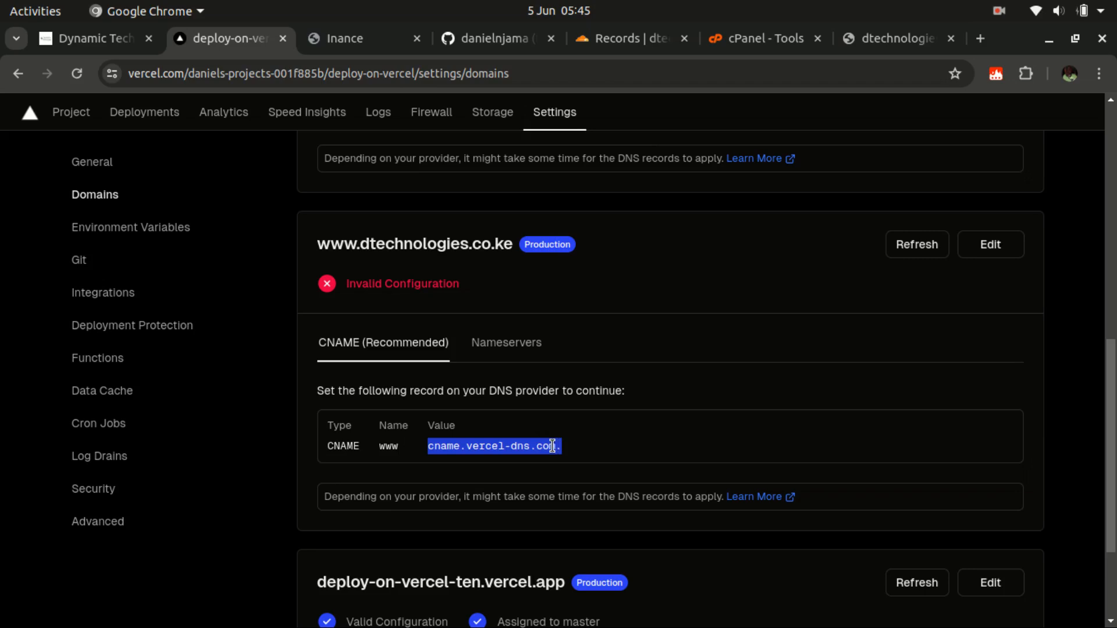
Step: In Cloudflare, set the target of the www CNAME record to cname.vercel-dns.com and save the record
{"action": "left_click", "coordinate": [610, 42]}
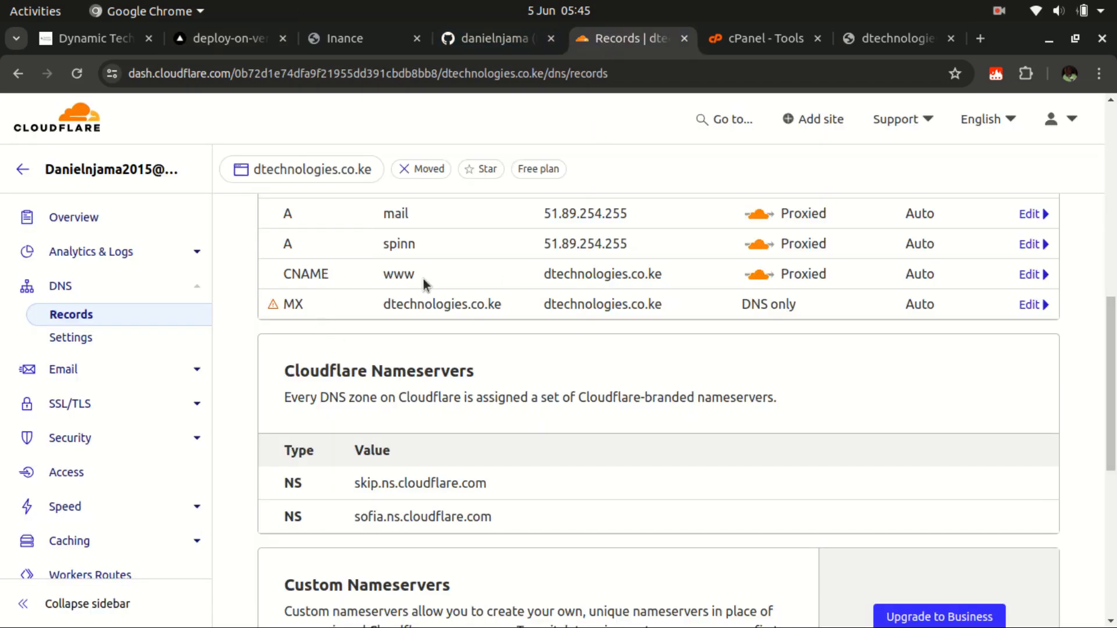
{"action": "left_click", "coordinate": [1029, 277]}
{"action": "left_click_drag", "start_coordinate": [679, 328], "coordinate": [576, 327]}
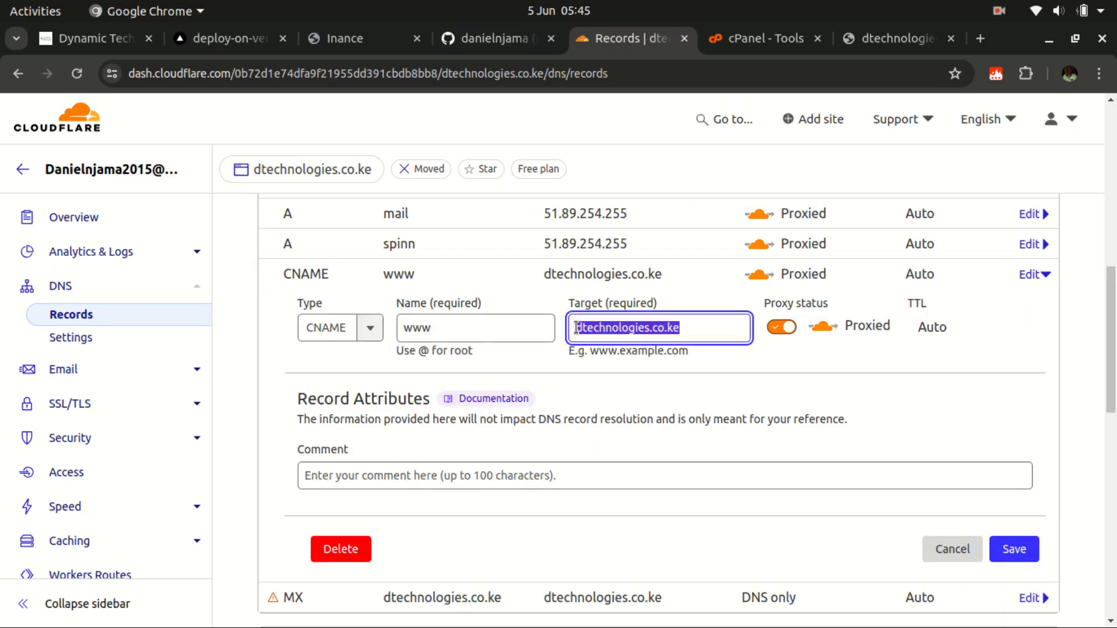
{"action": "key", "text": "ctrl+v"}
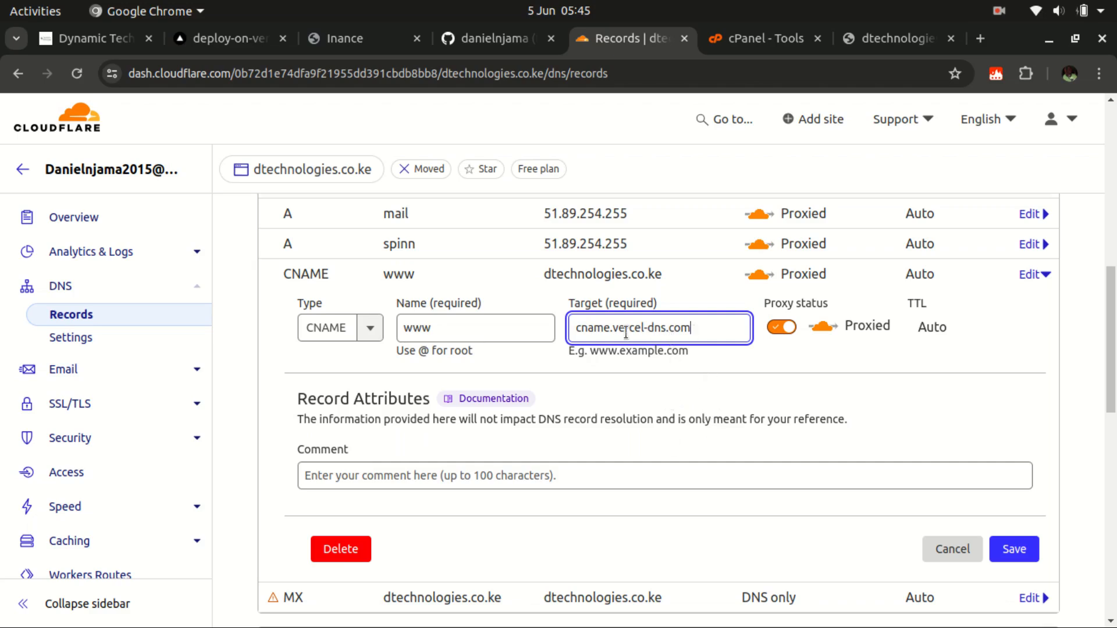
{"action": "scroll", "coordinate": [668, 381], "scroll_direction": "down", "scroll_amount": 3}
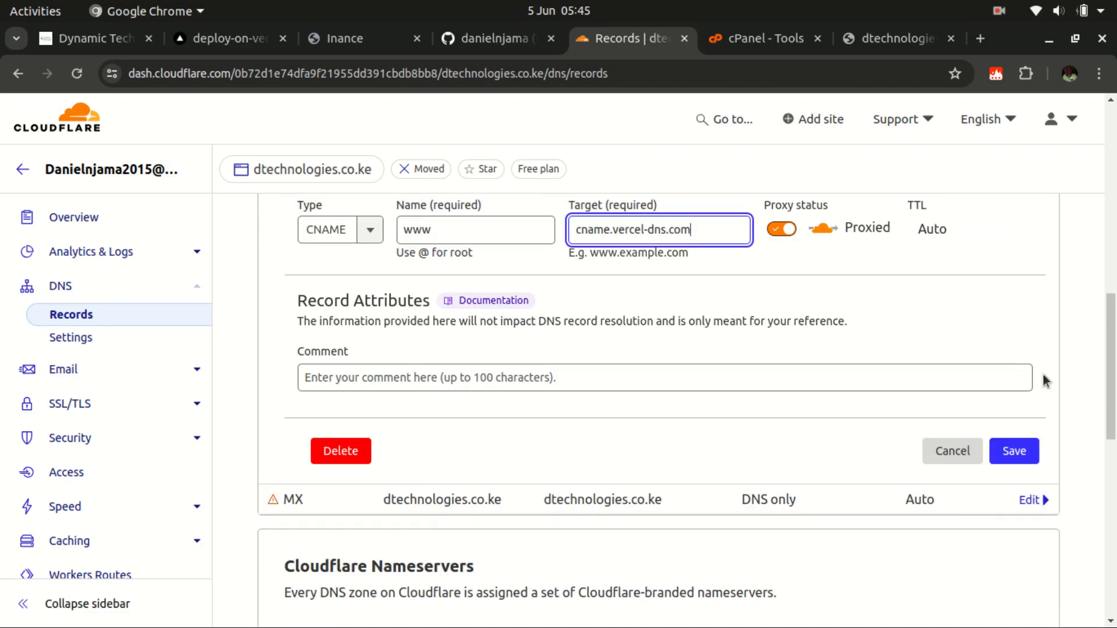
{"action": "left_click", "coordinate": [1020, 453]}
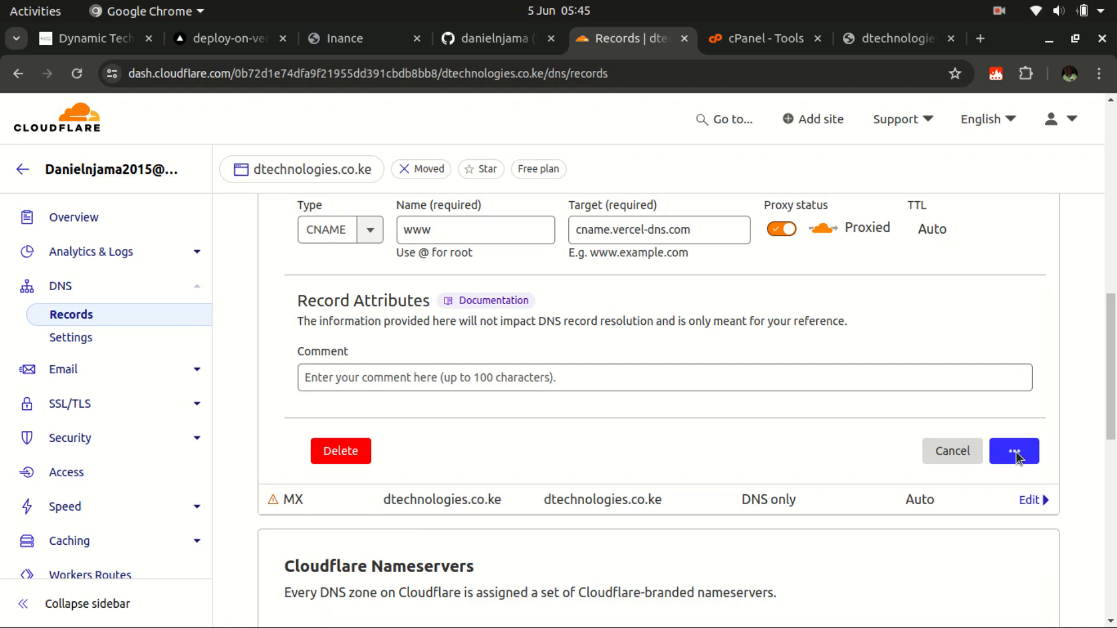
{"action": "scroll", "coordinate": [534, 423], "scroll_direction": "up", "scroll_amount": 5}
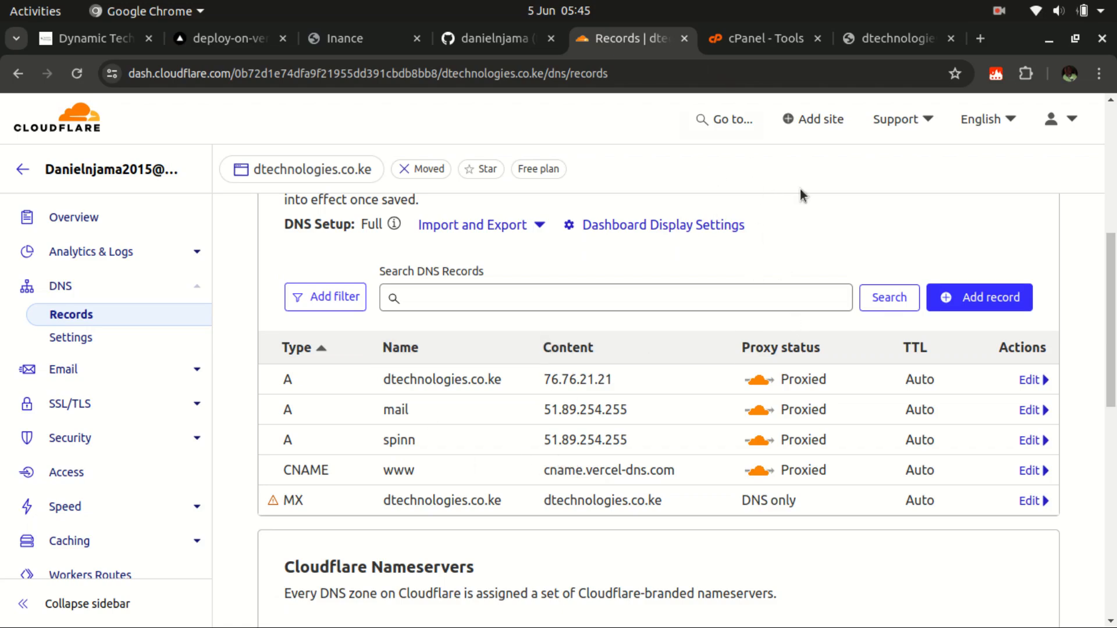
Step: Switch to cPanel, find the Zone Editor by searching for "zone", and open the zone records of dtechnologies.co.ke
{"action": "left_click", "coordinate": [755, 40]}
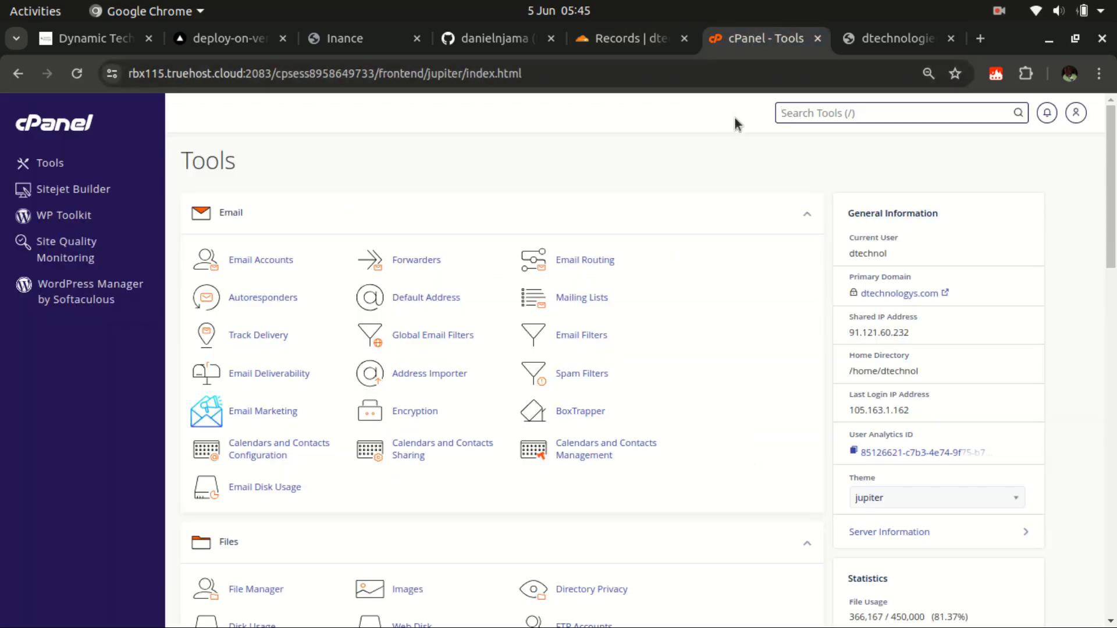
{"action": "key", "text": "slash"}
{"action": "type", "text": "zone"}
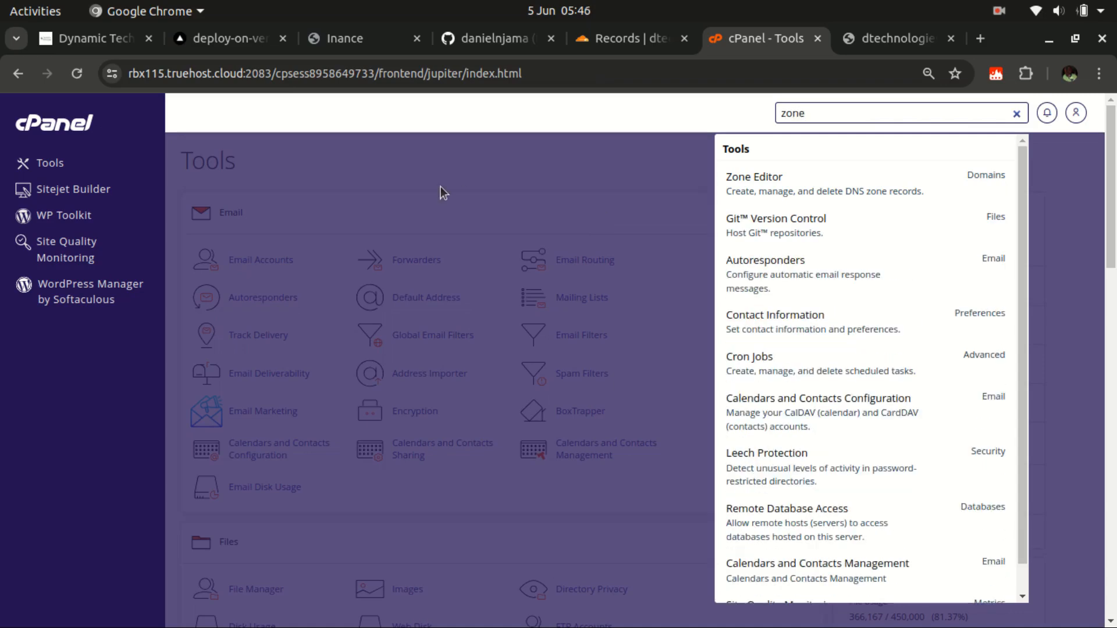
{"action": "left_click", "coordinate": [761, 194]}
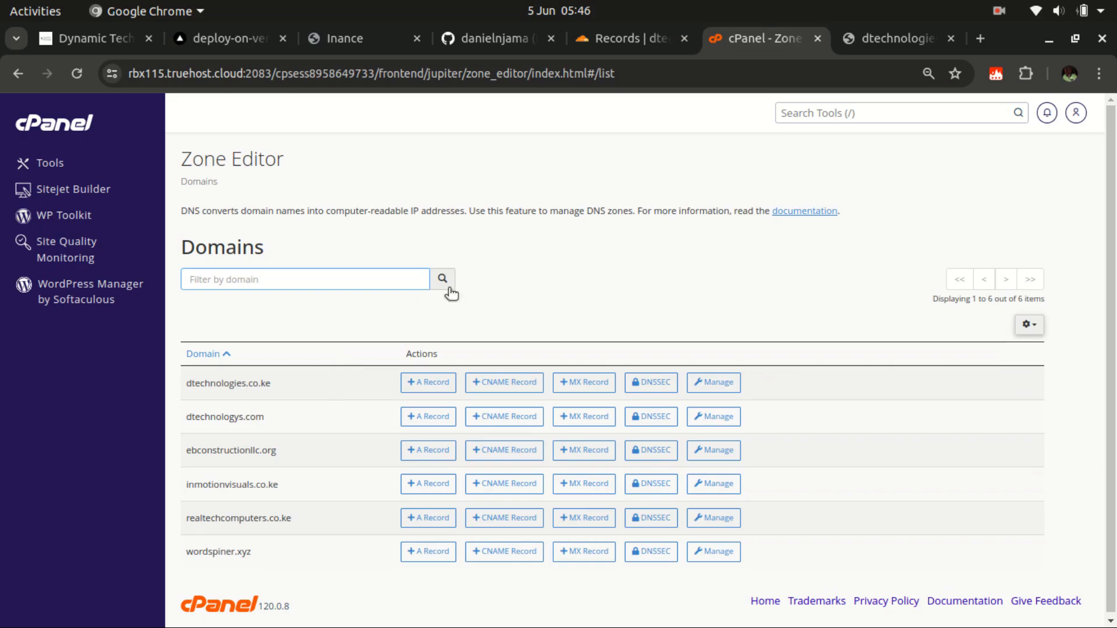
{"action": "left_click_drag", "start_coordinate": [191, 384], "coordinate": [297, 389]}
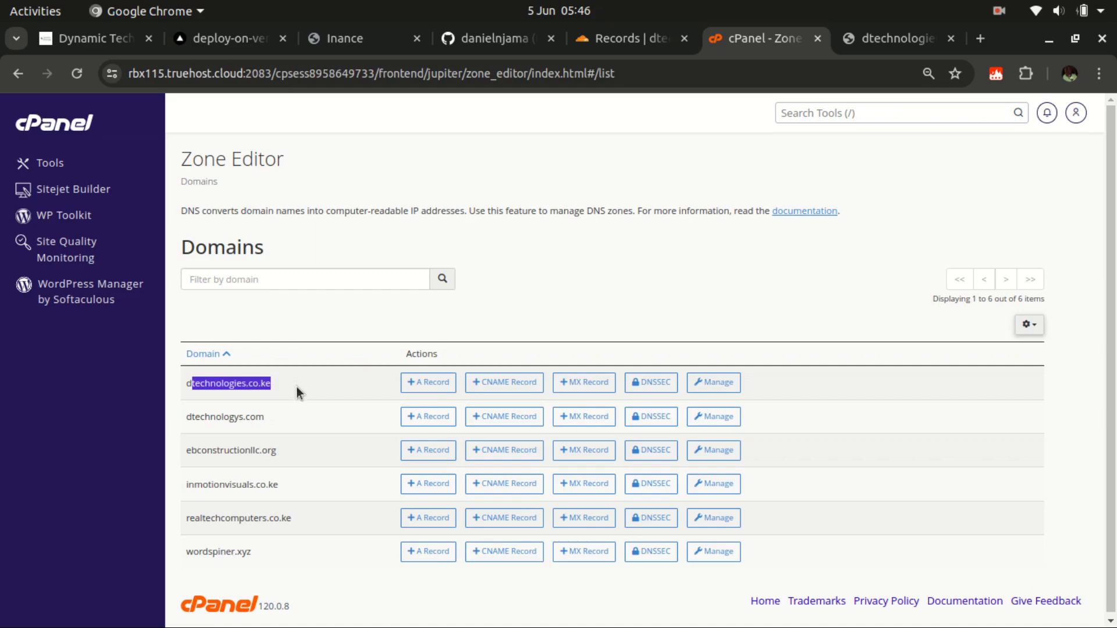
{"action": "left_click", "coordinate": [715, 384]}
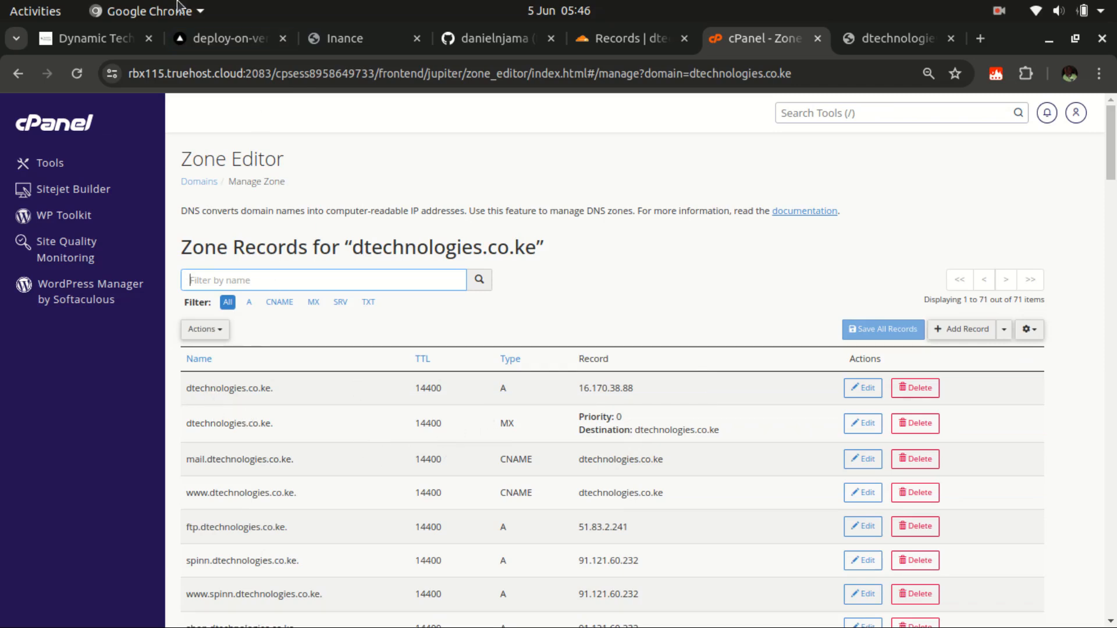
{"action": "left_click", "coordinate": [209, 39]}
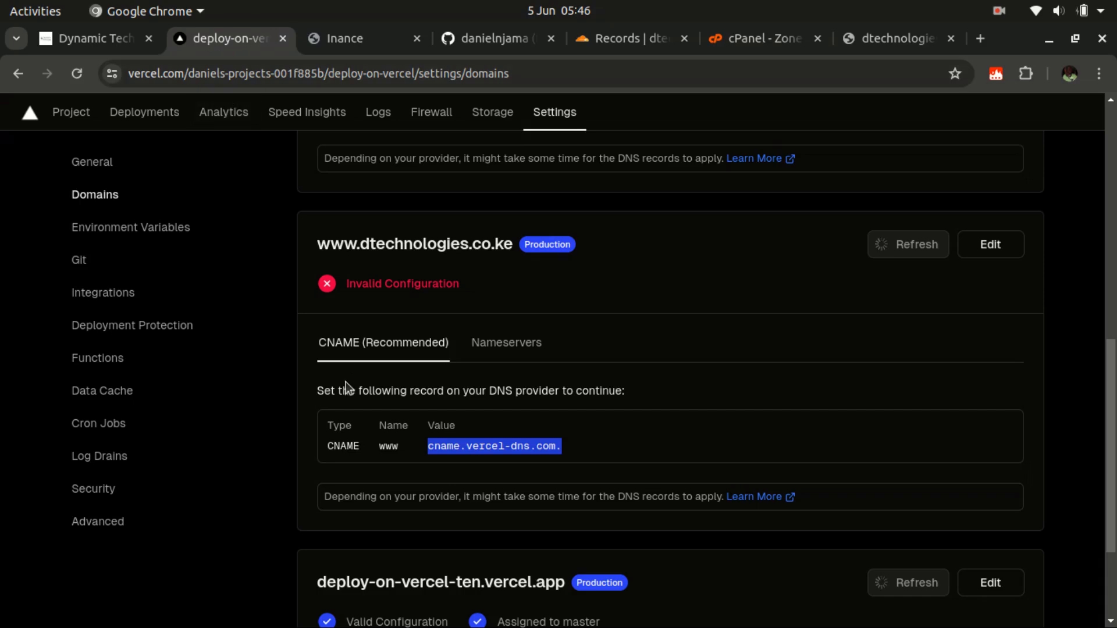
{"action": "scroll", "coordinate": [410, 449], "scroll_direction": "down", "scroll_amount": 2}
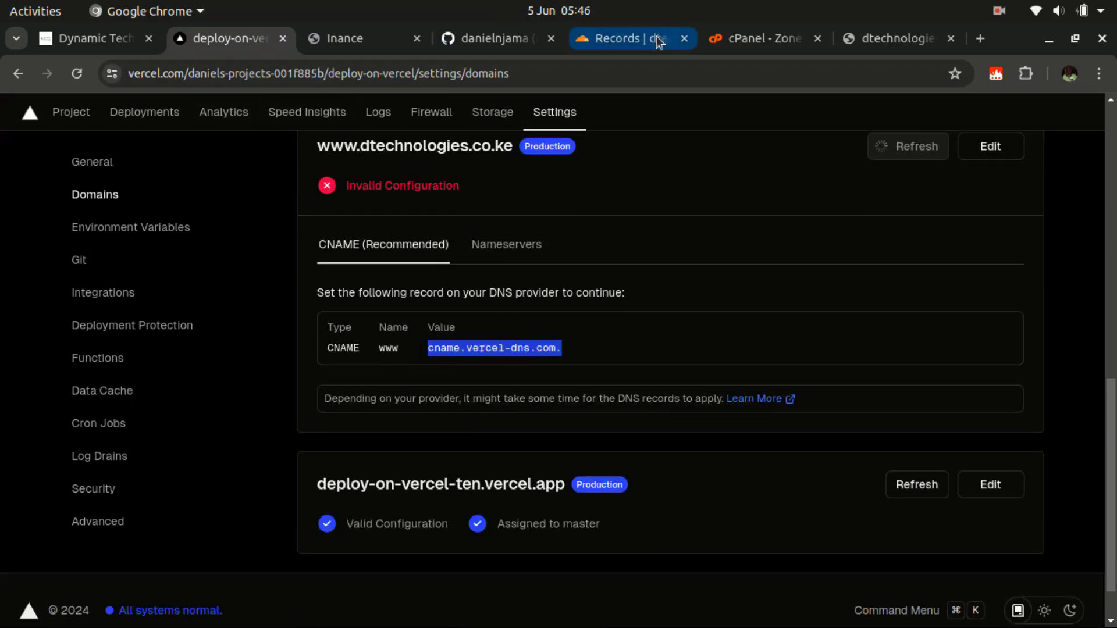
{"action": "left_click", "coordinate": [739, 40]}
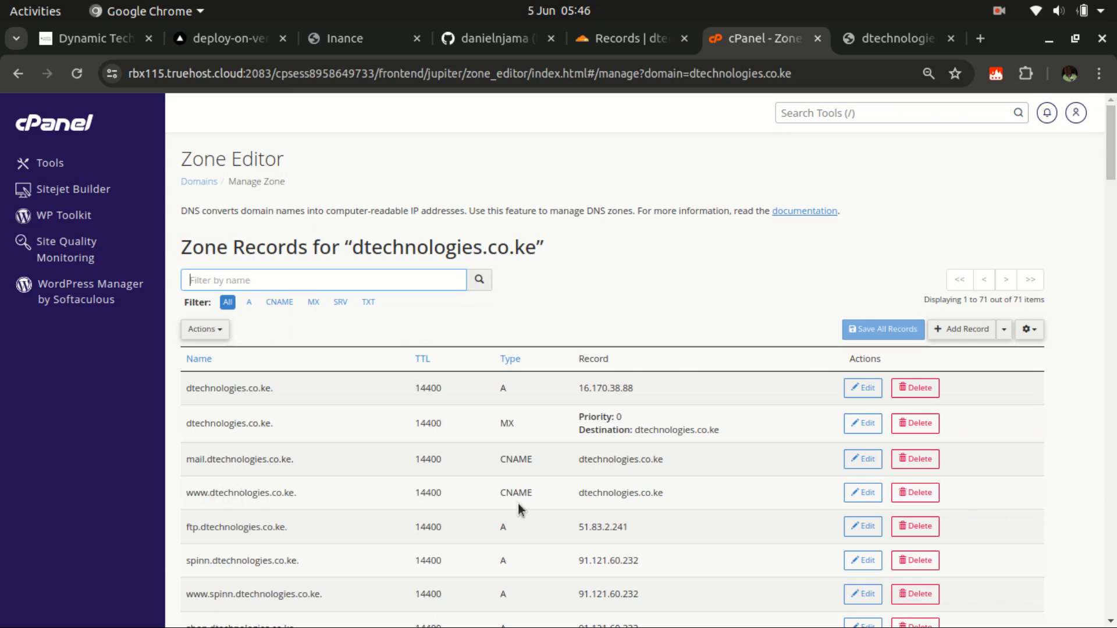
{"action": "left_click", "coordinate": [853, 492]}
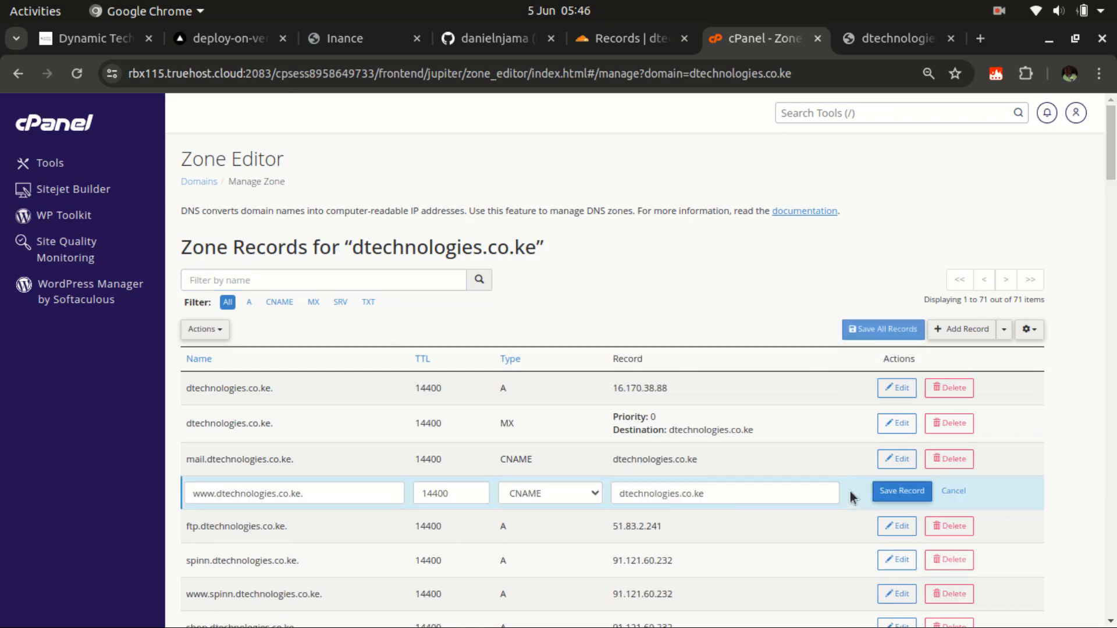
{"action": "left_click", "coordinate": [735, 493]}
{"action": "key", "text": "ctrl+a"}
{"action": "type", "text": "cname.vercel-dns.com."}
{"action": "key", "text": "BackSpace"}
{"action": "left_click", "coordinate": [902, 495]}
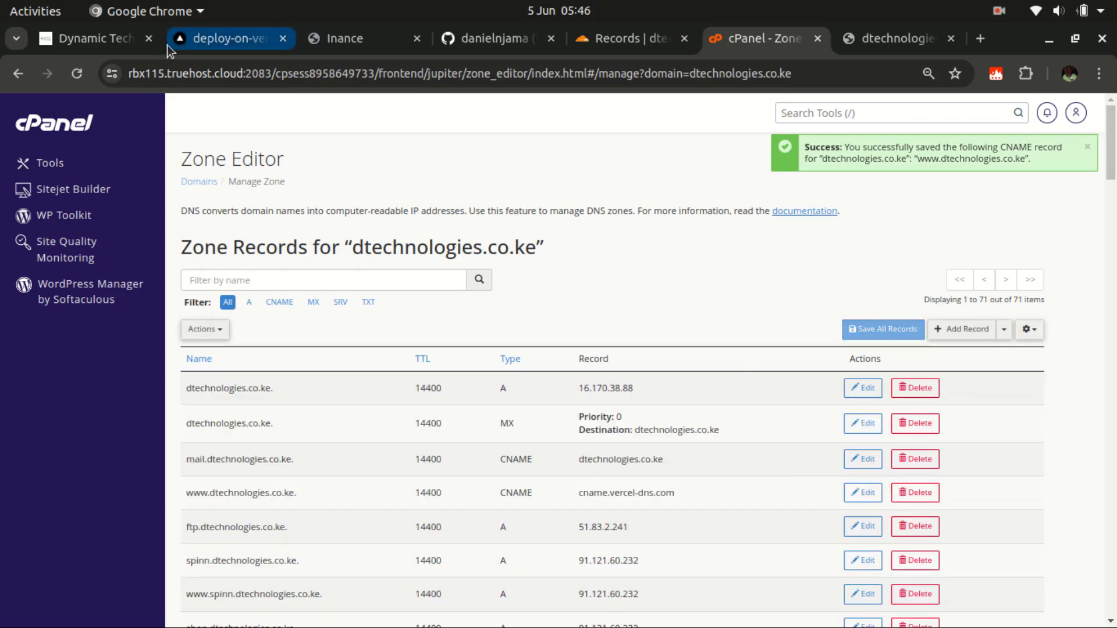
Step: Switch to Vercel and copy the A record value 76.76.21.21 required for dtechnologies.co.ke
{"action": "left_click", "coordinate": [184, 38]}
{"action": "scroll", "coordinate": [483, 337], "scroll_direction": "up", "scroll_amount": 2}
{"action": "scroll", "coordinate": [483, 338], "scroll_direction": "up", "scroll_amount": 4}
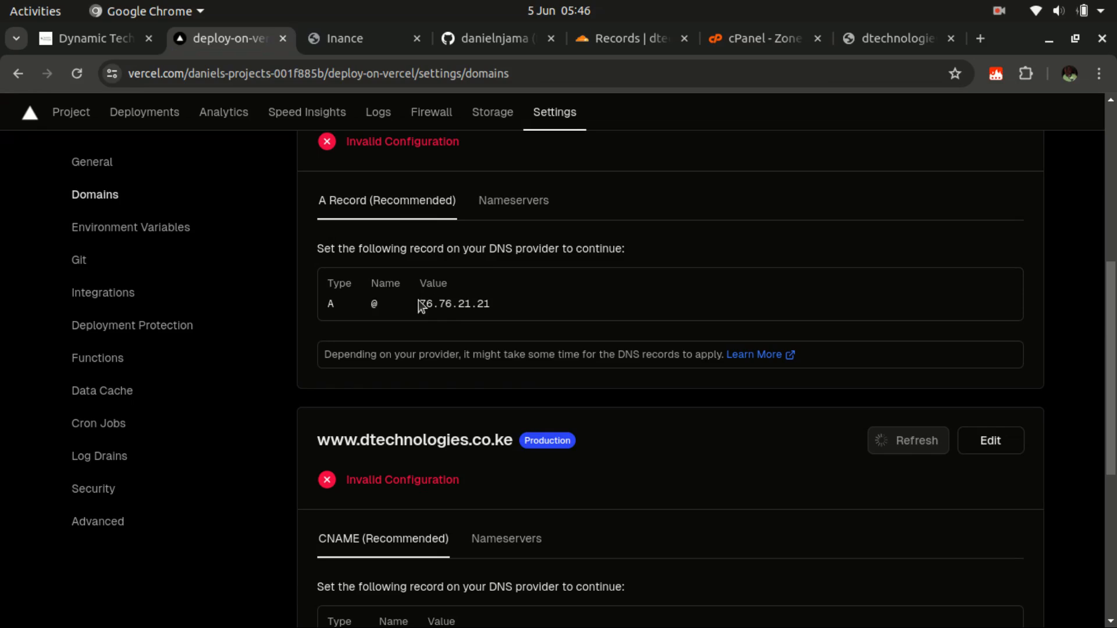
{"action": "double_click", "coordinate": [422, 302]}
{"action": "key", "text": "ctrl+c"}
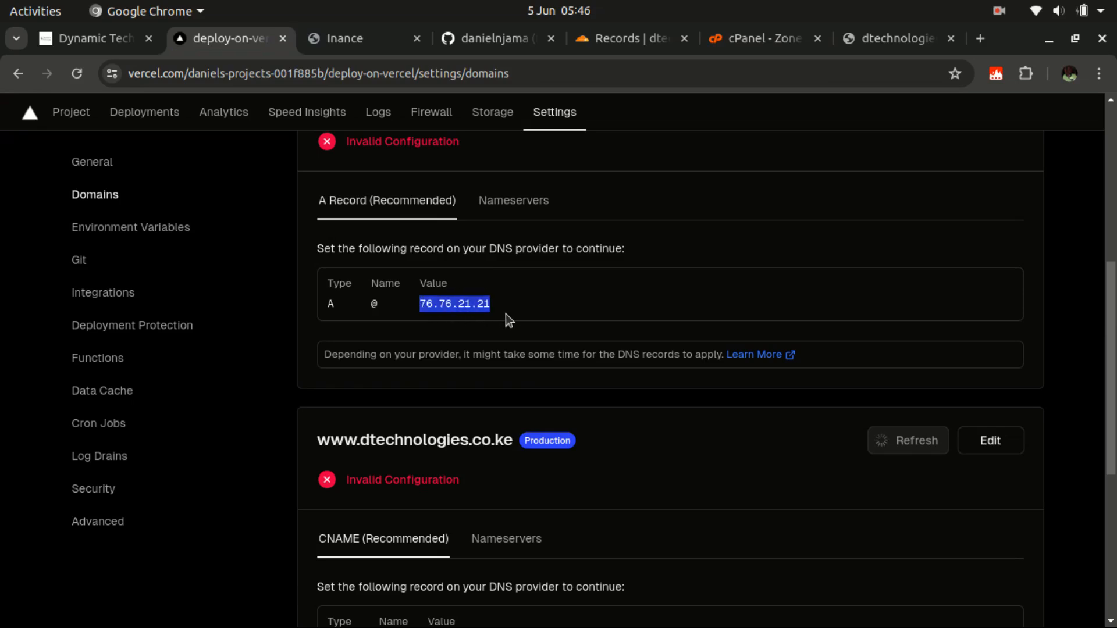
Step: In cPanel's Zone Editor, set the dtechnologies.co.ke A record to 76.76.21.21 and save the record
{"action": "left_click", "coordinate": [763, 37]}
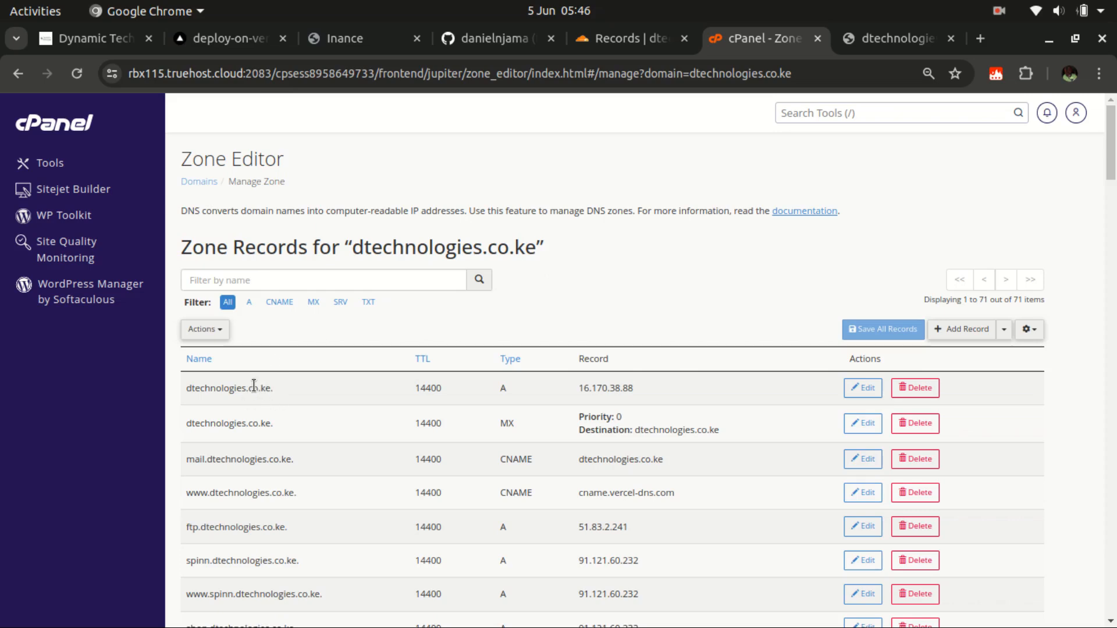
{"action": "left_click", "coordinate": [863, 387]}
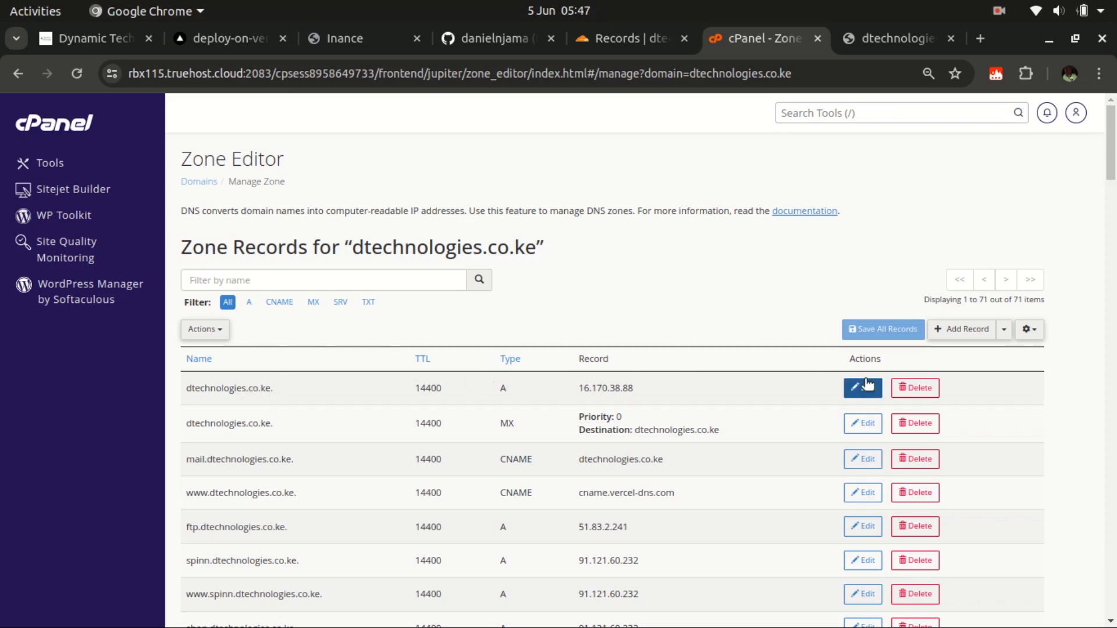
{"action": "left_click", "coordinate": [696, 387]}
{"action": "key", "text": "ctrl+a"}
{"action": "key", "text": "ctrl+v"}
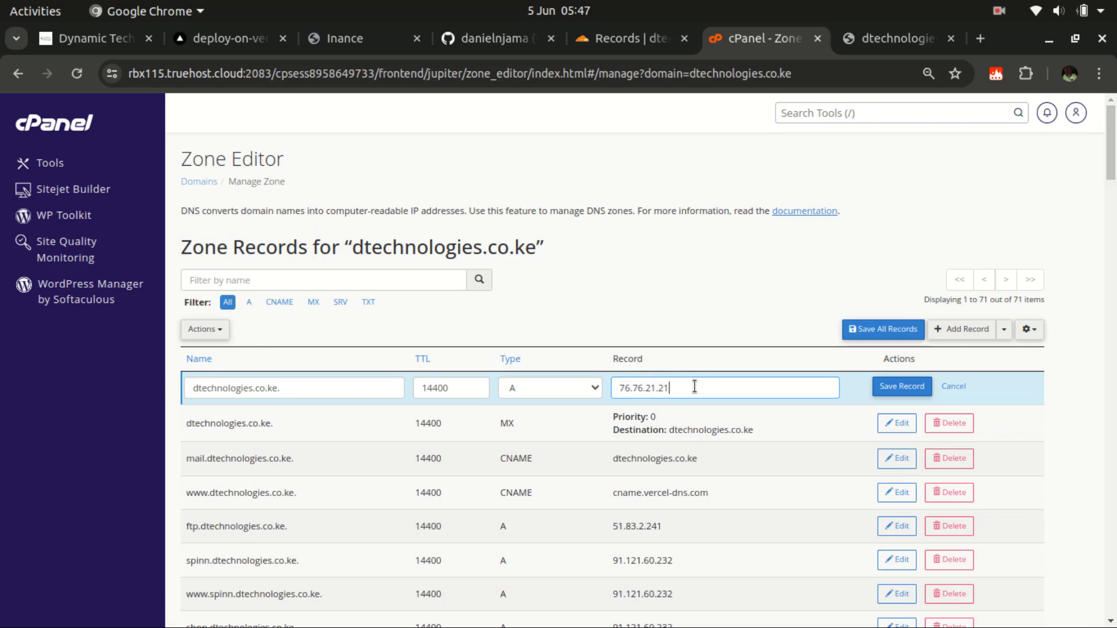
{"action": "left_click", "coordinate": [895, 392]}
{"action": "left_click", "coordinate": [897, 392]}
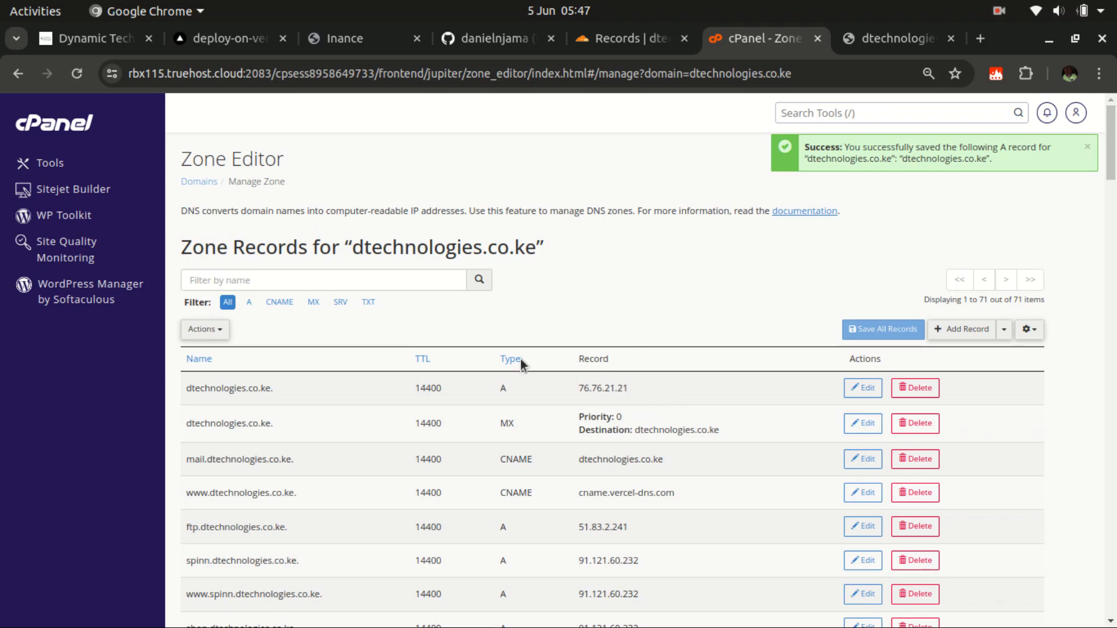
{"action": "left_click", "coordinate": [238, 42]}
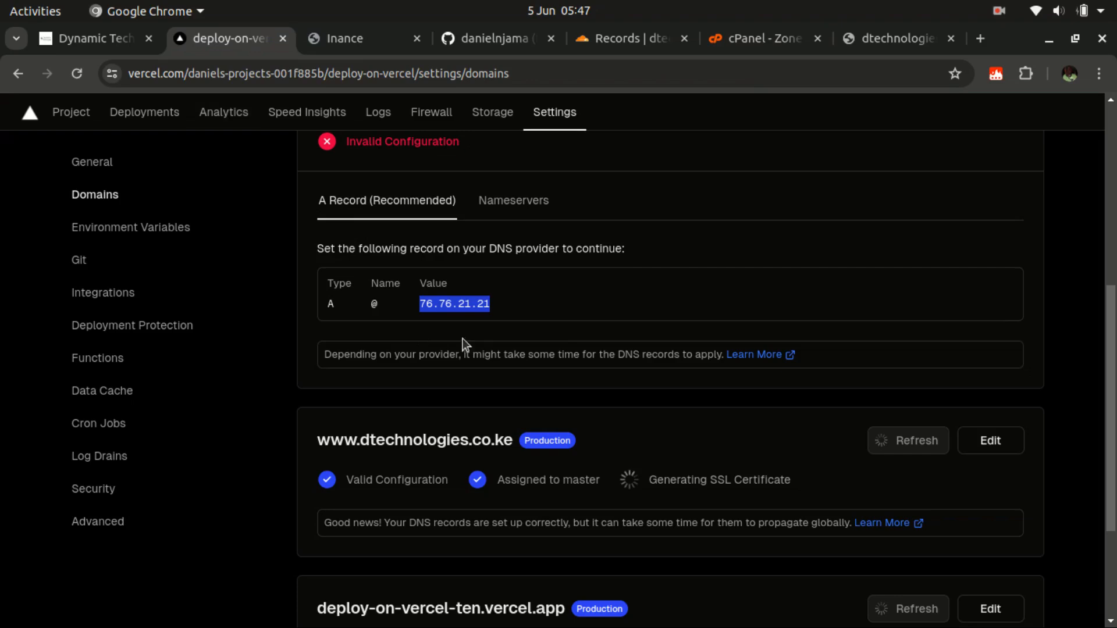
{"action": "scroll", "coordinate": [853, 410], "scroll_direction": "up", "scroll_amount": 3}
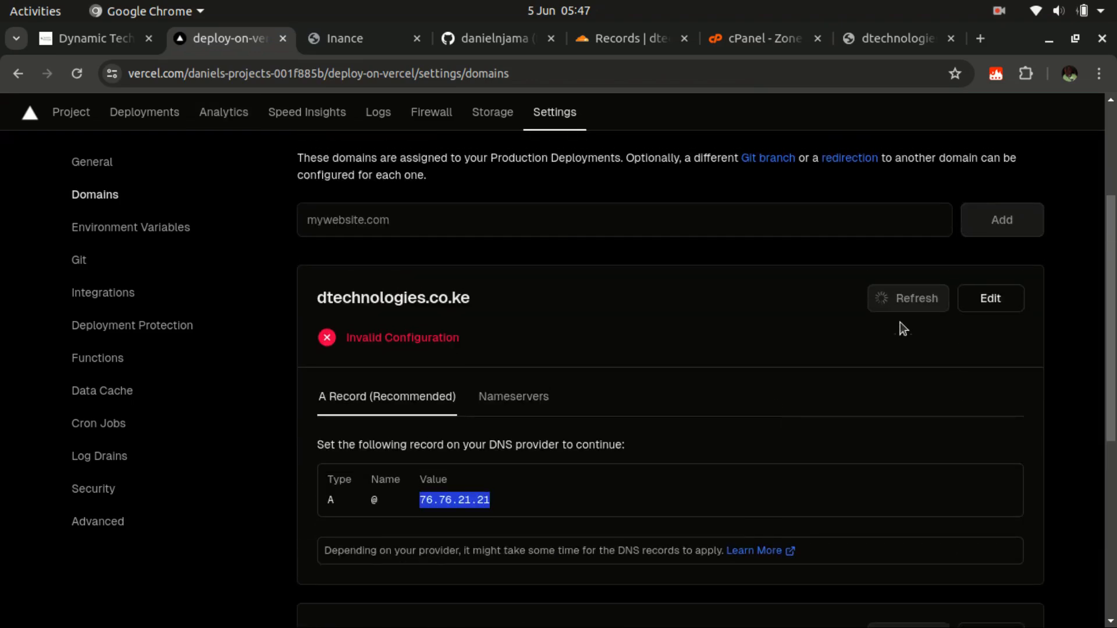
{"action": "scroll", "coordinate": [658, 403], "scroll_direction": "down", "scroll_amount": 2}
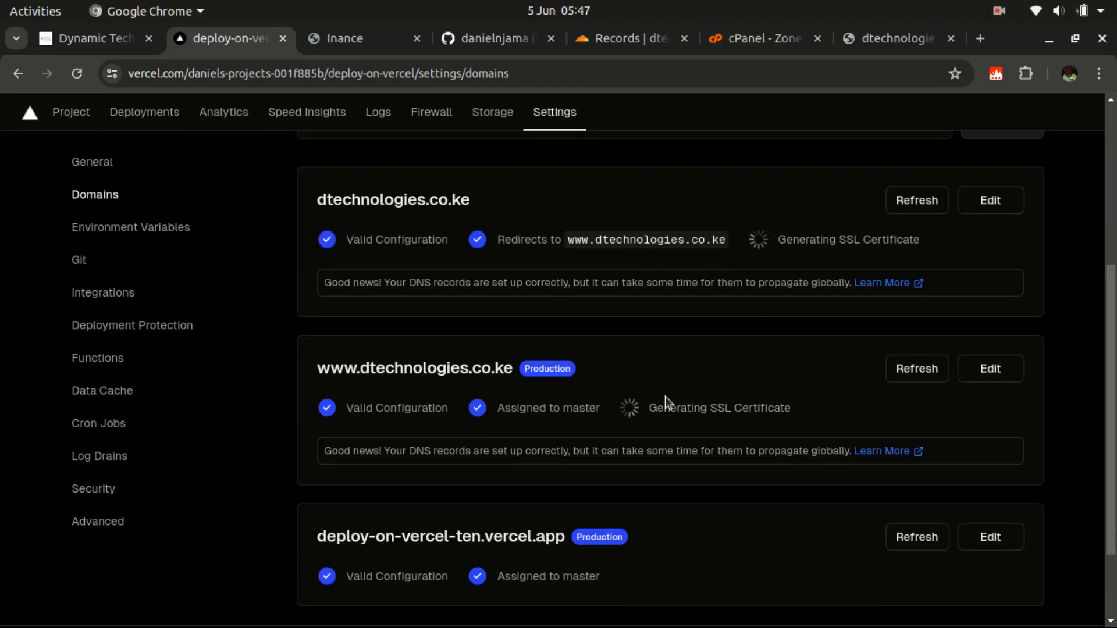
{"action": "scroll", "coordinate": [710, 354], "scroll_direction": "up", "scroll_amount": 2}
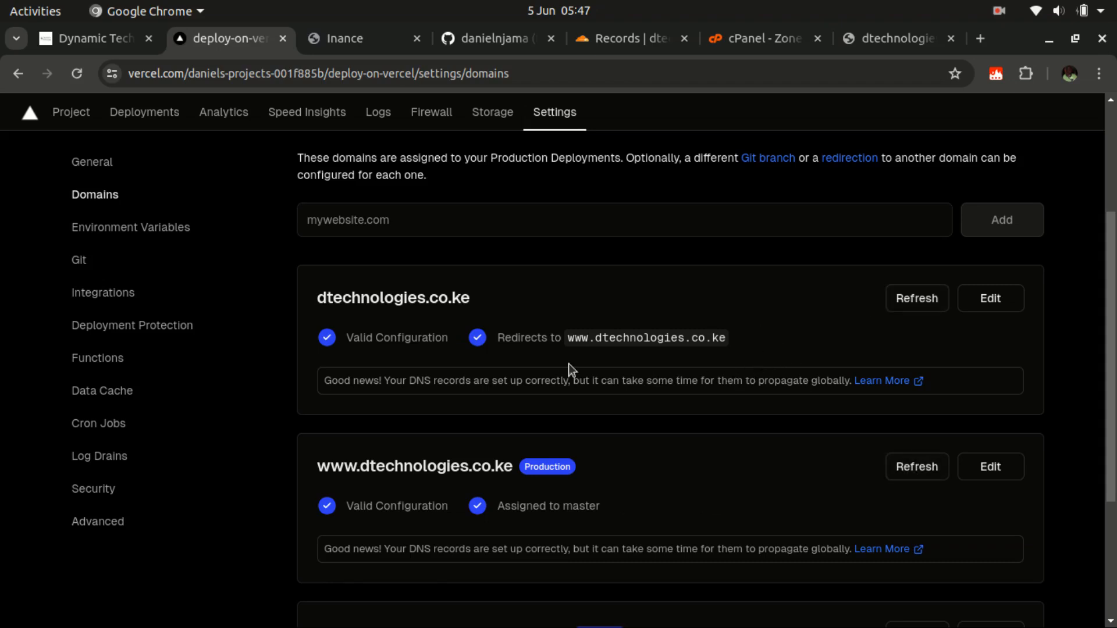
{"action": "scroll", "coordinate": [697, 445], "scroll_direction": "down", "scroll_amount": 3}
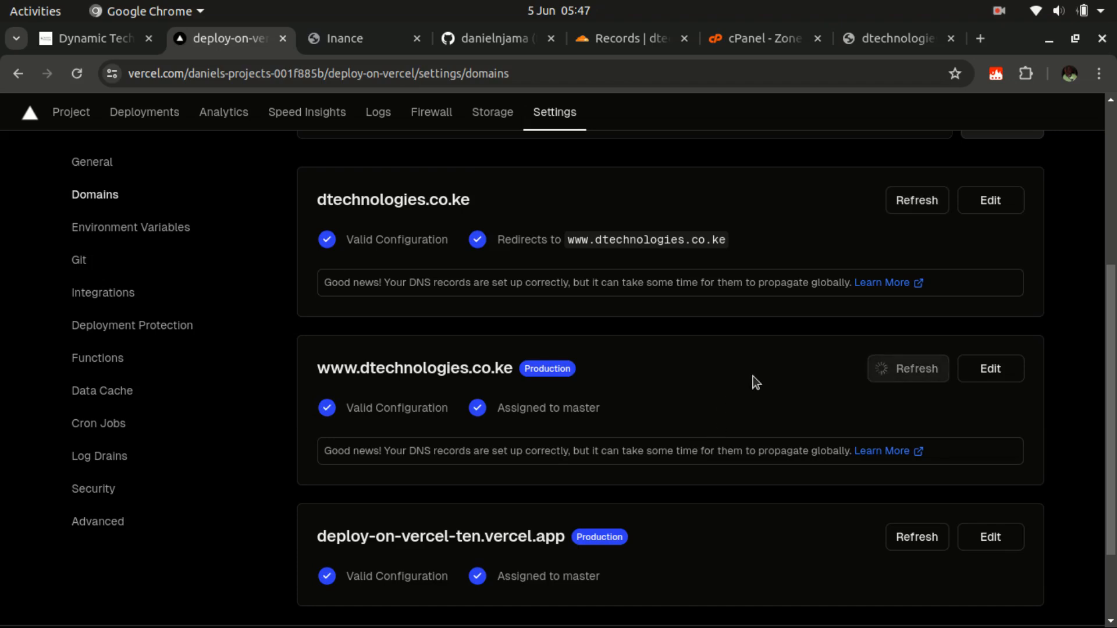
{"action": "scroll", "coordinate": [783, 365], "scroll_direction": "up", "scroll_amount": 3}
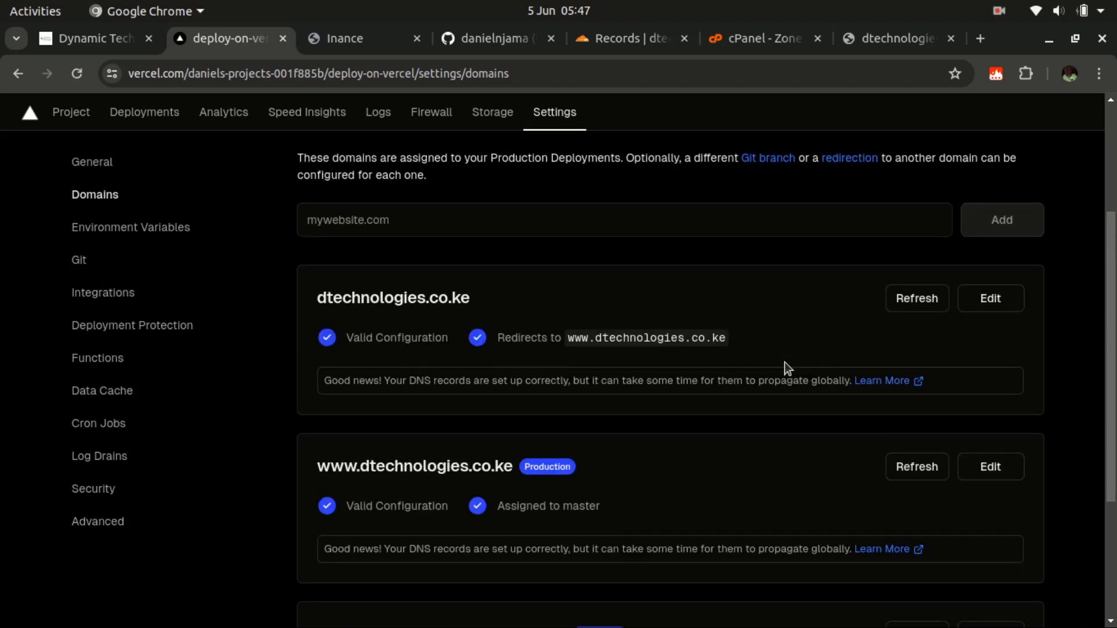
{"action": "scroll", "coordinate": [733, 372], "scroll_direction": "up", "scroll_amount": 3}
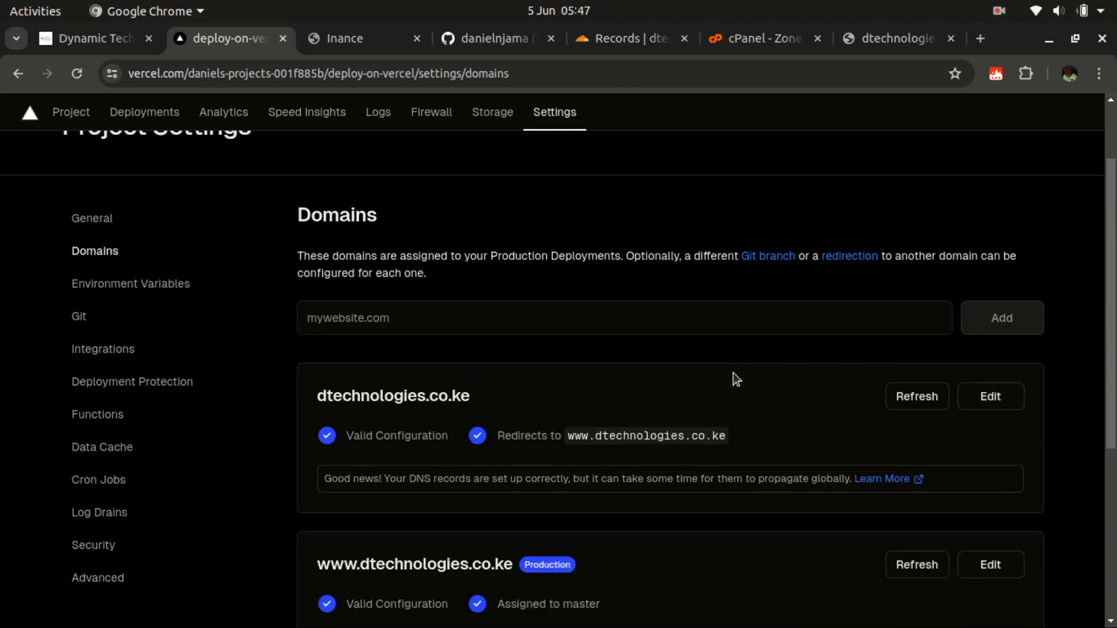
{"action": "scroll", "coordinate": [732, 373], "scroll_direction": "down", "scroll_amount": 4}
{"action": "scroll", "coordinate": [733, 372], "scroll_direction": "down", "scroll_amount": 3}
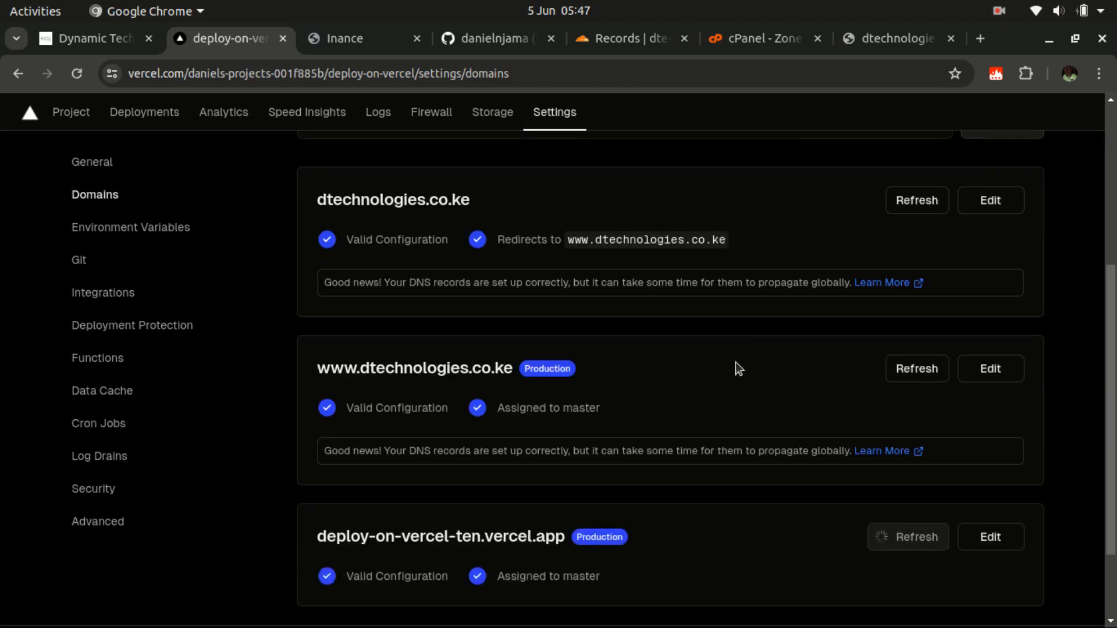
{"action": "scroll", "coordinate": [735, 362], "scroll_direction": "up", "scroll_amount": 6}
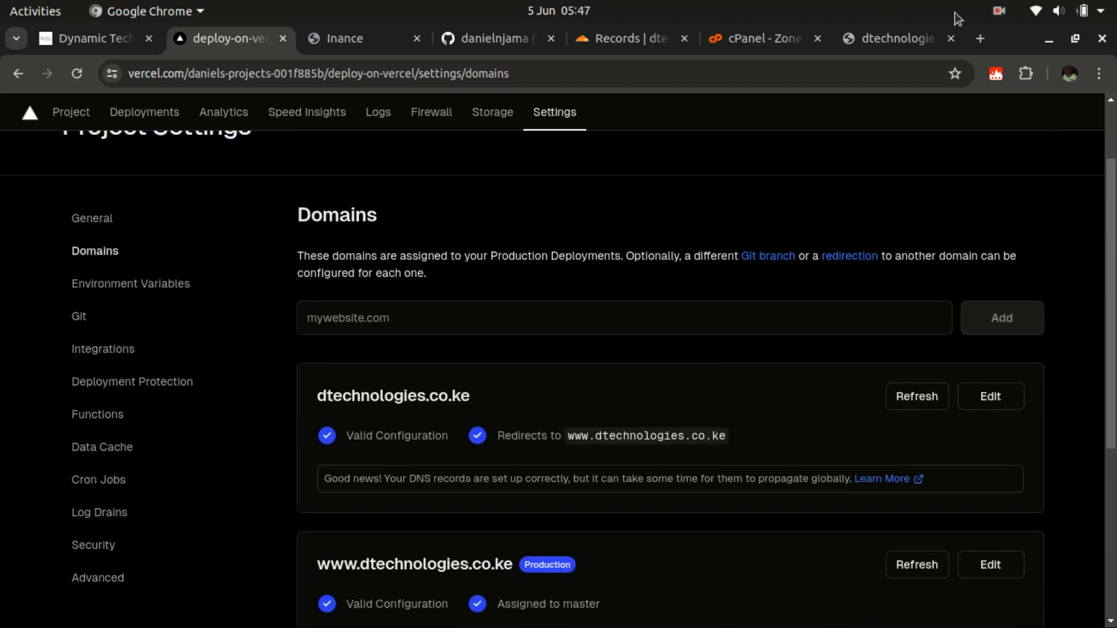
Step: Open the dtechnologies.co.ke page and reload it to test the custom domain
{"action": "left_click", "coordinate": [898, 36]}
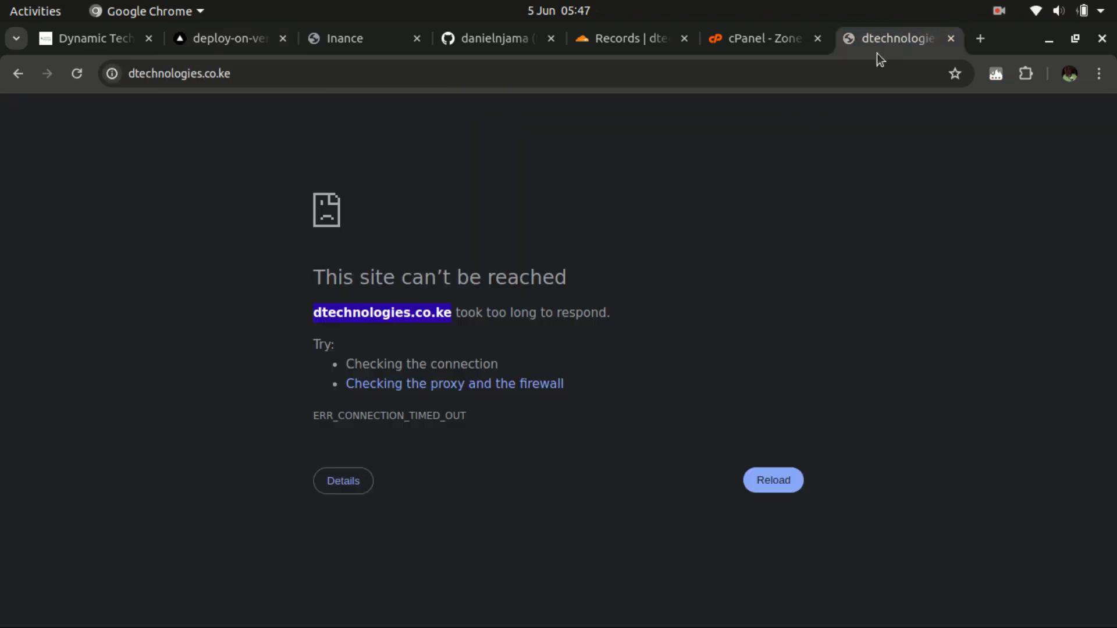
{"action": "left_click", "coordinate": [78, 77]}
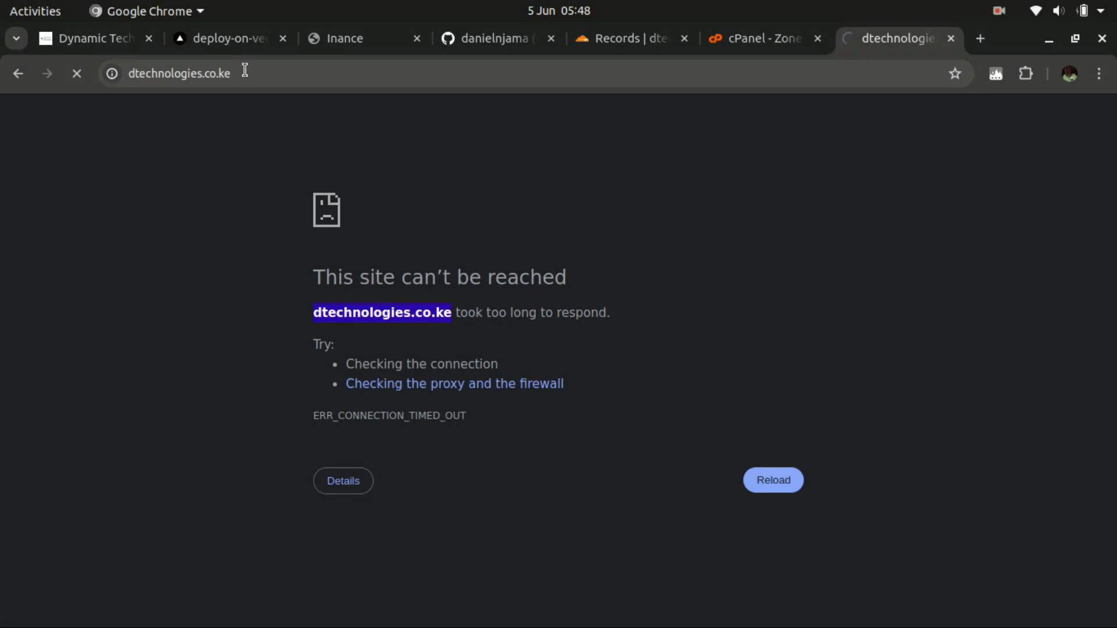
Step: Copy dtechnologies.co.ke from the failed page's address and open it in a new Incognito window to test the domain
{"action": "left_click", "coordinate": [253, 70]}
{"action": "left_click", "coordinate": [277, 75]}
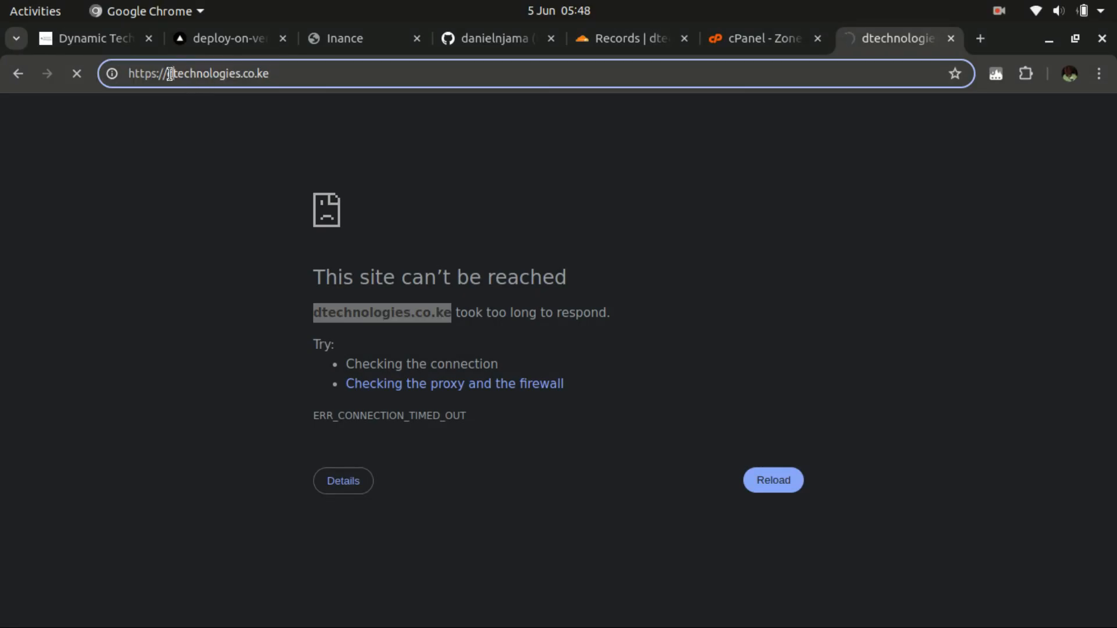
{"action": "left_click_drag", "start_coordinate": [169, 74], "coordinate": [322, 74]}
{"action": "key", "text": "ctrl+c"}
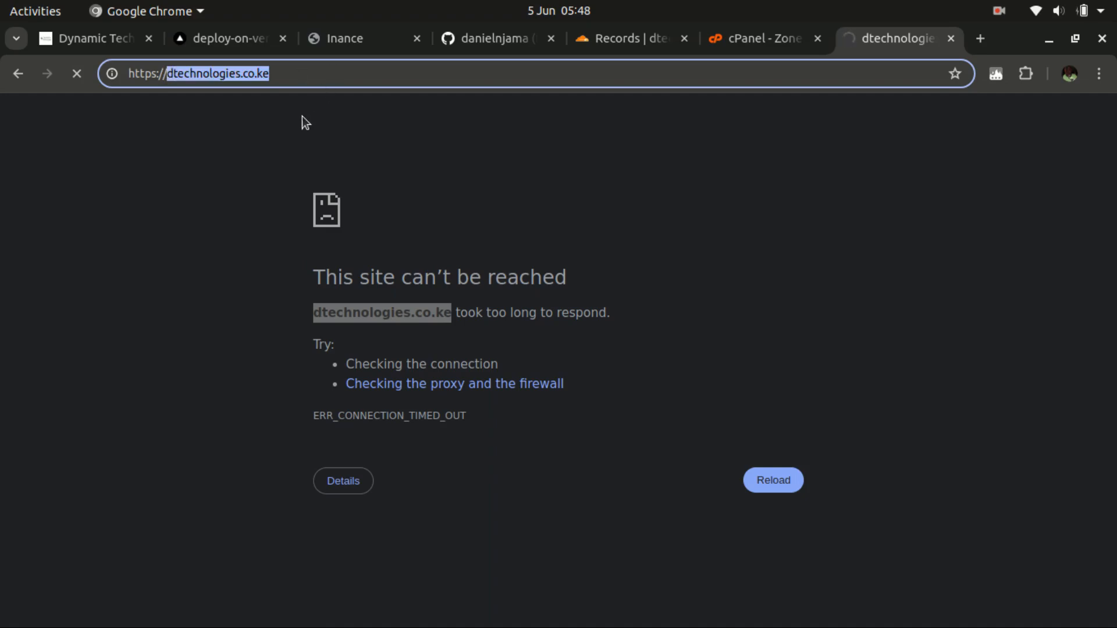
{"action": "key", "text": "ctrl+shift+n"}
{"action": "key", "text": "ctrl+v"}
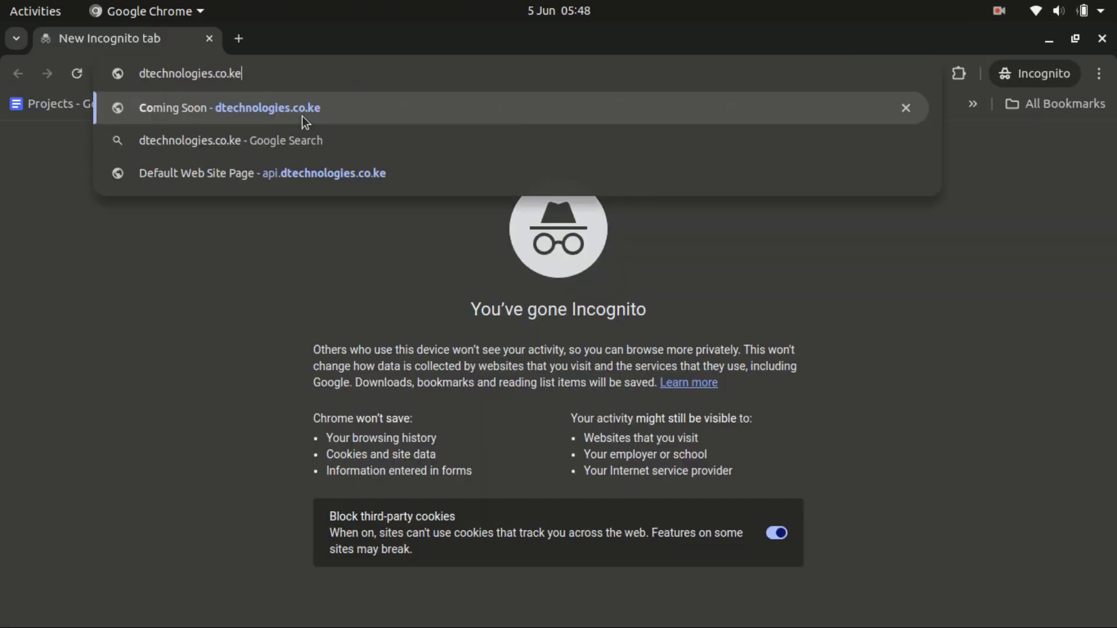
{"action": "left_click", "coordinate": [302, 116]}
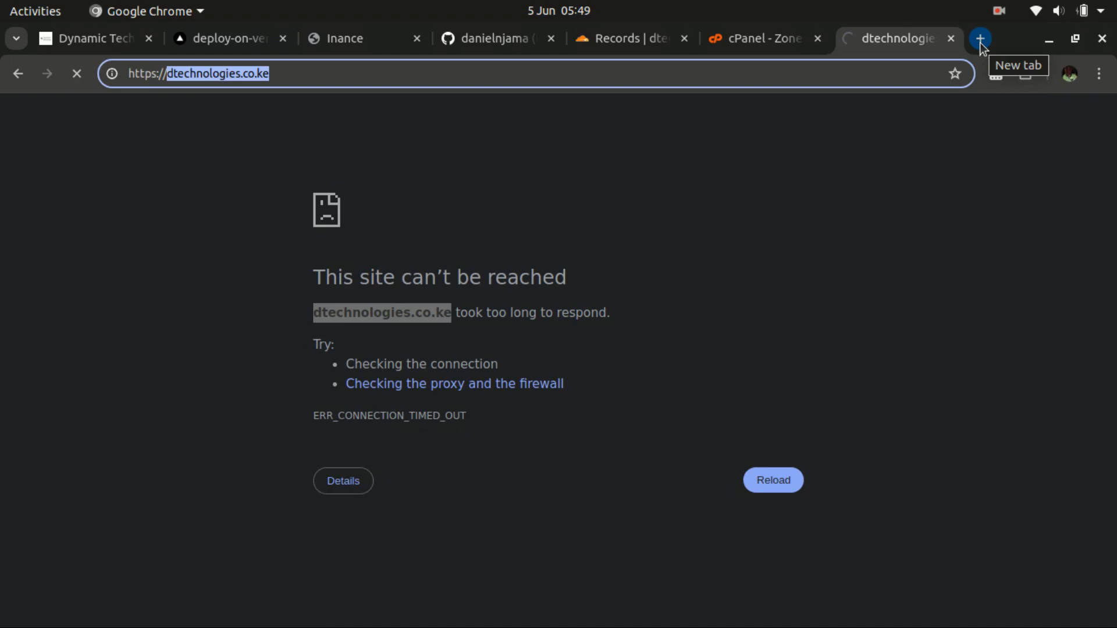
Step: Find the DNS Checker site in a new tab and run an A record propagation check for dtechnologies.co.ke
{"action": "left_click", "coordinate": [979, 38]}
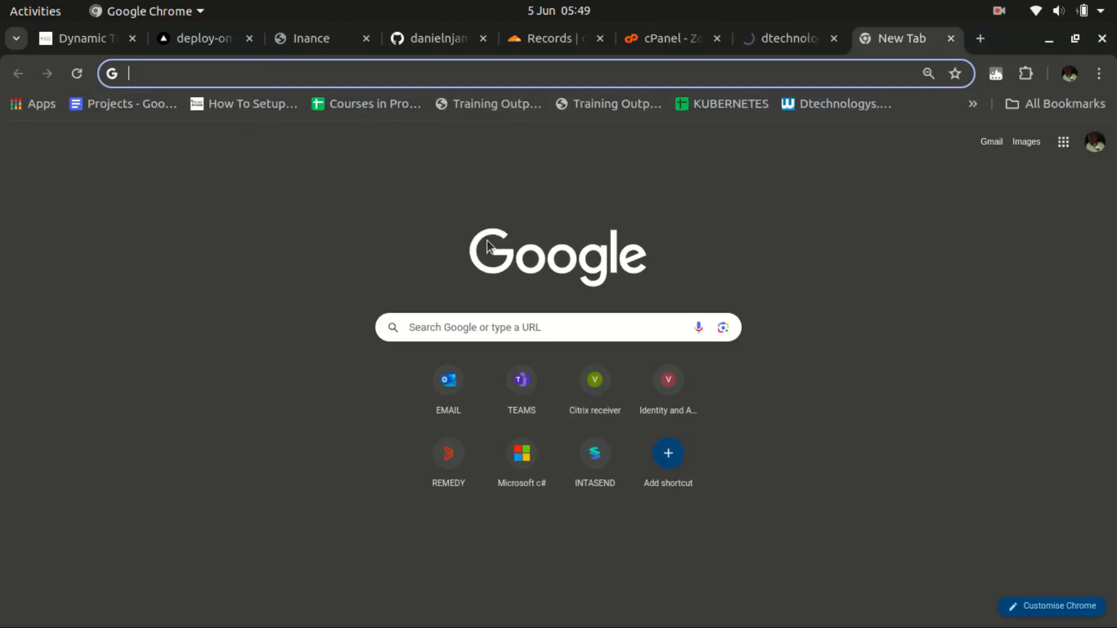
{"action": "type", "text": "dns"}
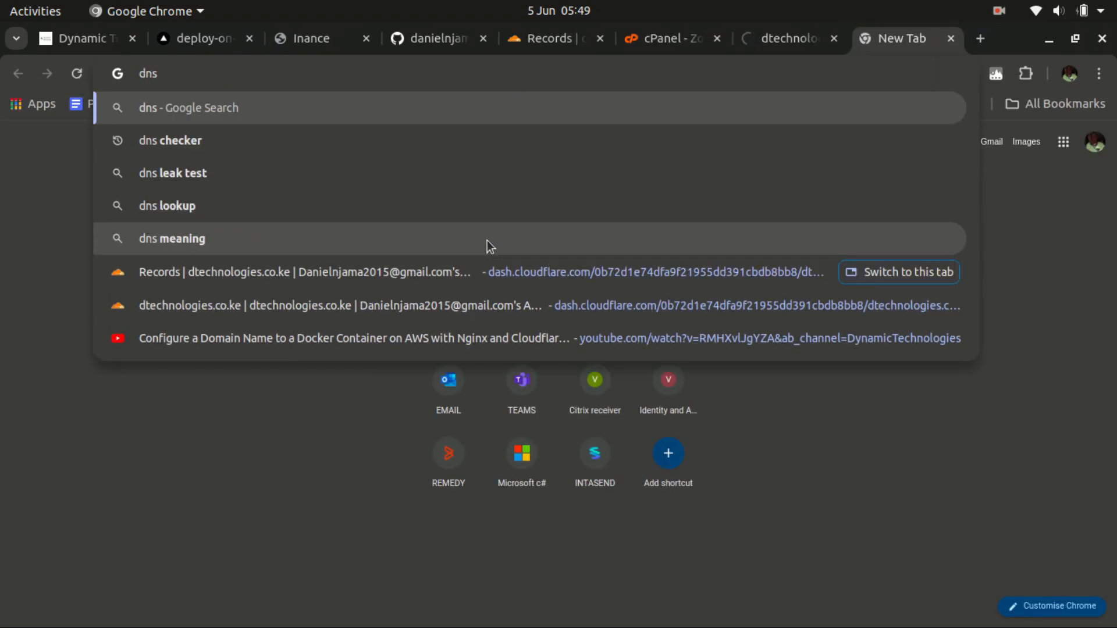
{"action": "left_click", "coordinate": [208, 135]}
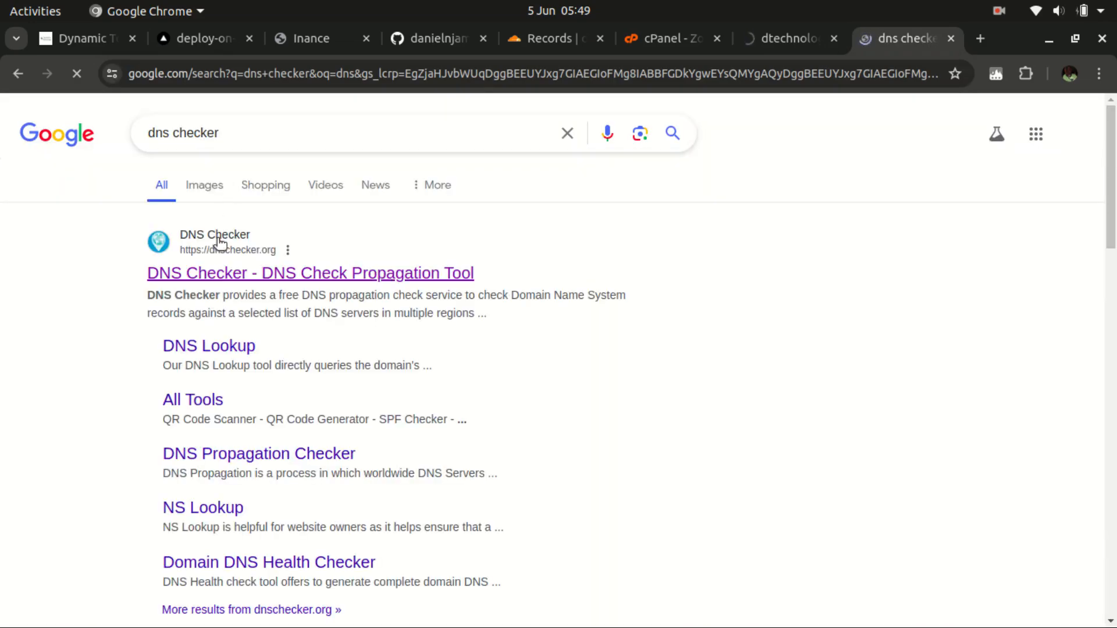
{"action": "left_click", "coordinate": [220, 279]}
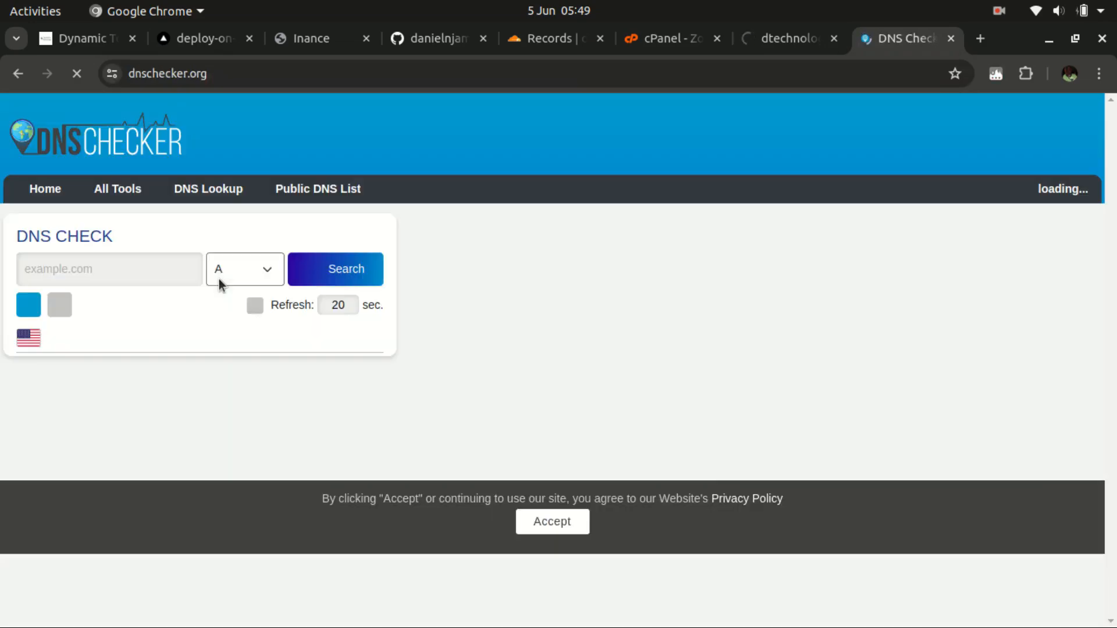
{"action": "left_click", "coordinate": [111, 268]}
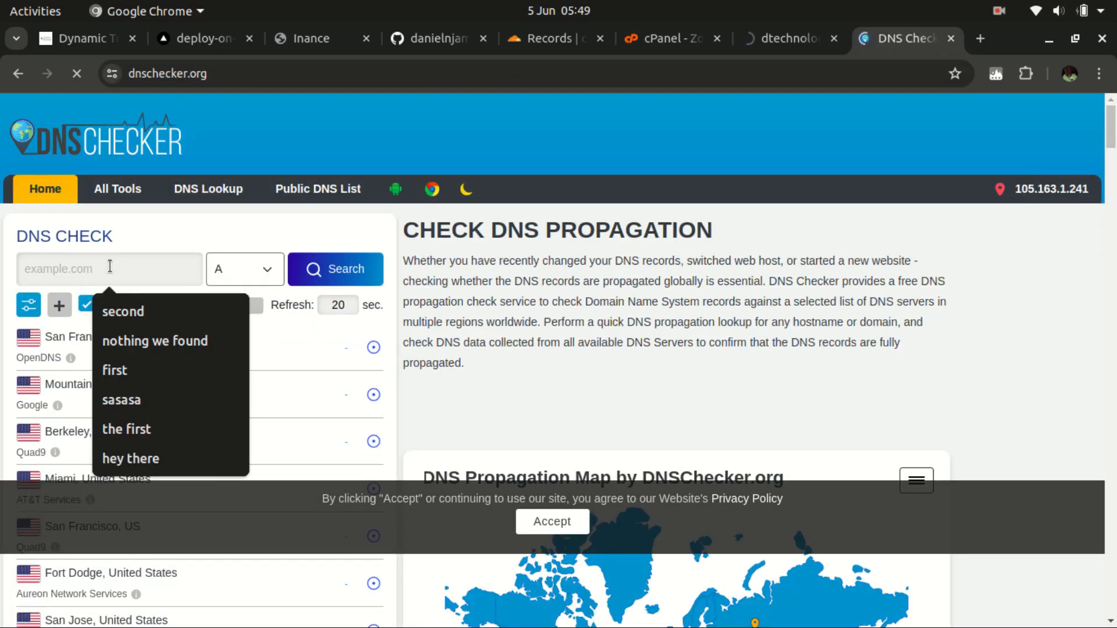
{"action": "key", "text": "ctrl+v"}
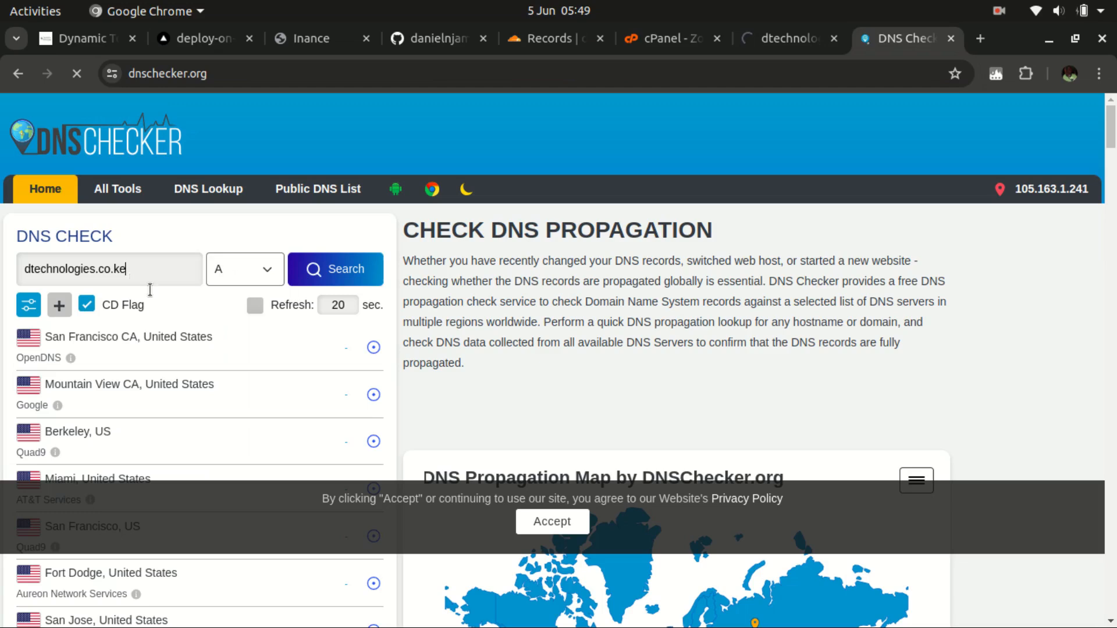
{"action": "left_click", "coordinate": [531, 521]}
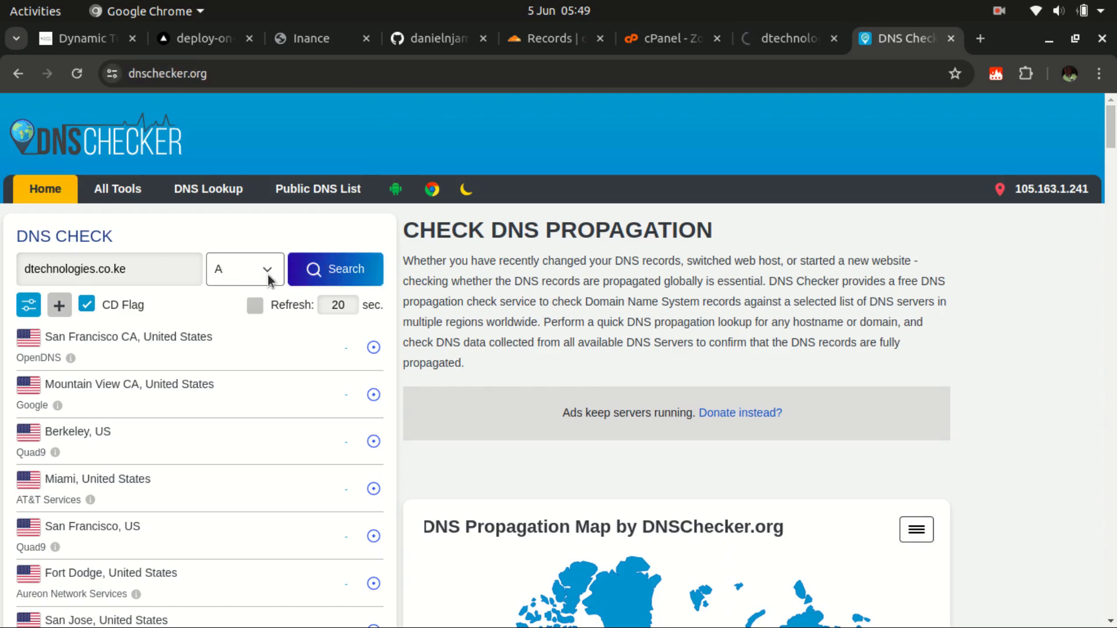
{"action": "left_click", "coordinate": [332, 271]}
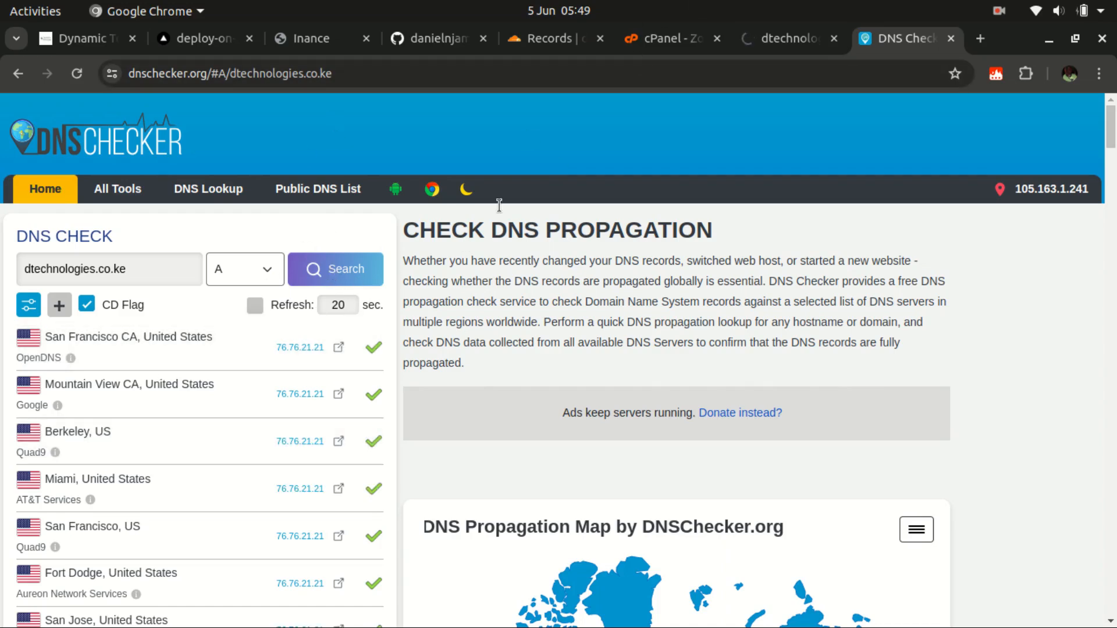
Step: Compare the propagation results across all server locations with the dtechnologies.co.ke A record in cPanel, and close DNS Checker
{"action": "left_click", "coordinate": [638, 42]}
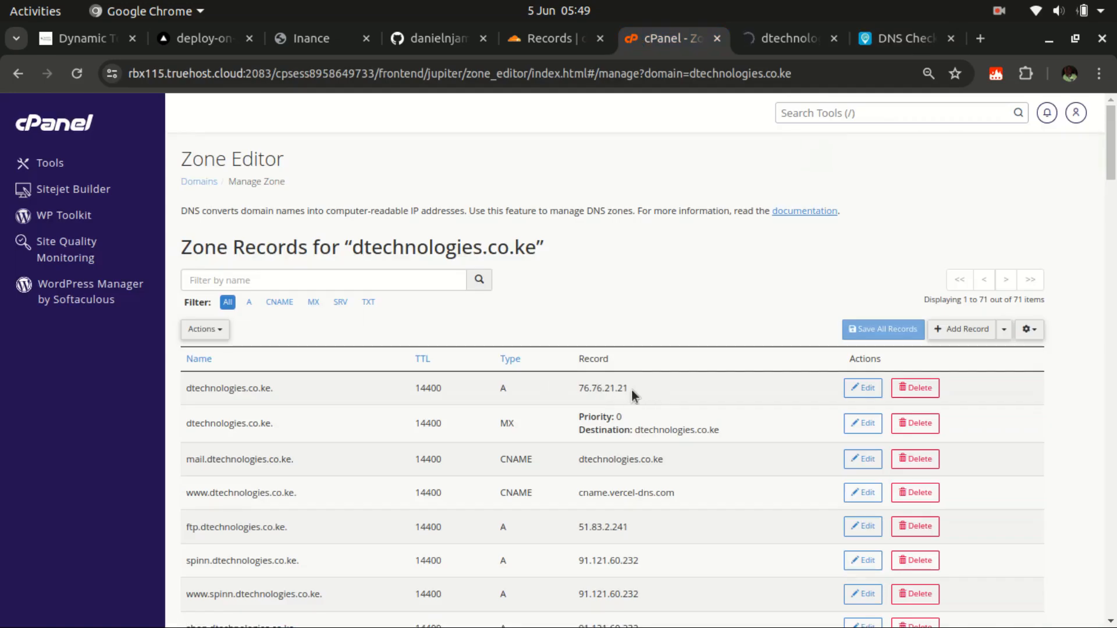
{"action": "left_click", "coordinate": [894, 44]}
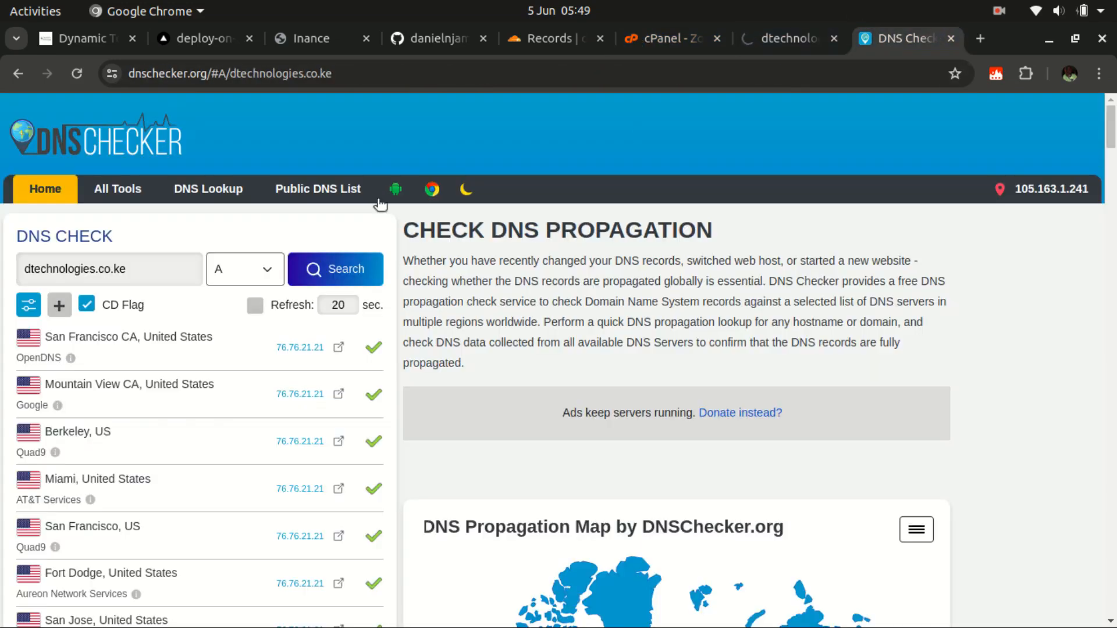
{"action": "scroll", "coordinate": [308, 388], "scroll_direction": "down", "scroll_amount": 8}
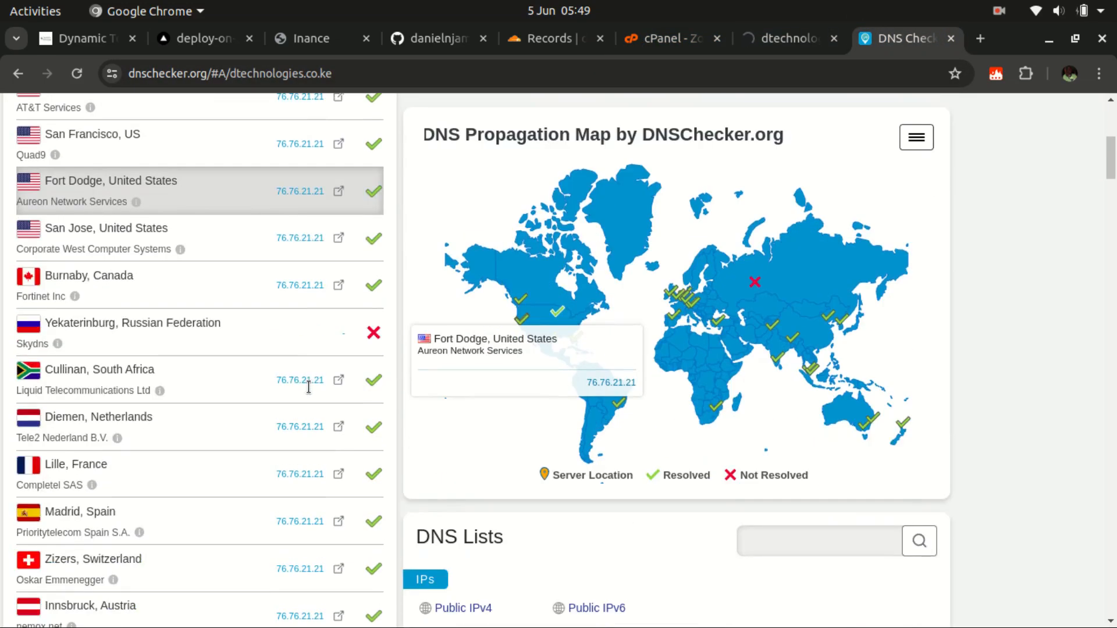
{"action": "scroll", "coordinate": [308, 387], "scroll_direction": "down", "scroll_amount": 10}
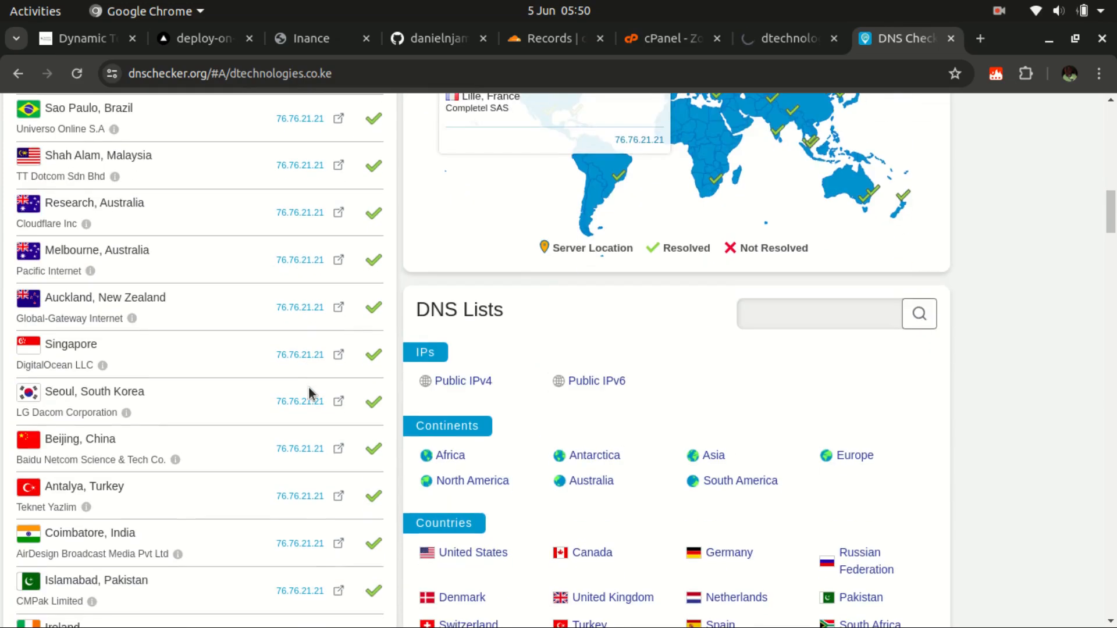
{"action": "scroll", "coordinate": [309, 388], "scroll_direction": "down", "scroll_amount": 5}
{"action": "scroll", "coordinate": [317, 378], "scroll_direction": "up", "scroll_amount": 12}
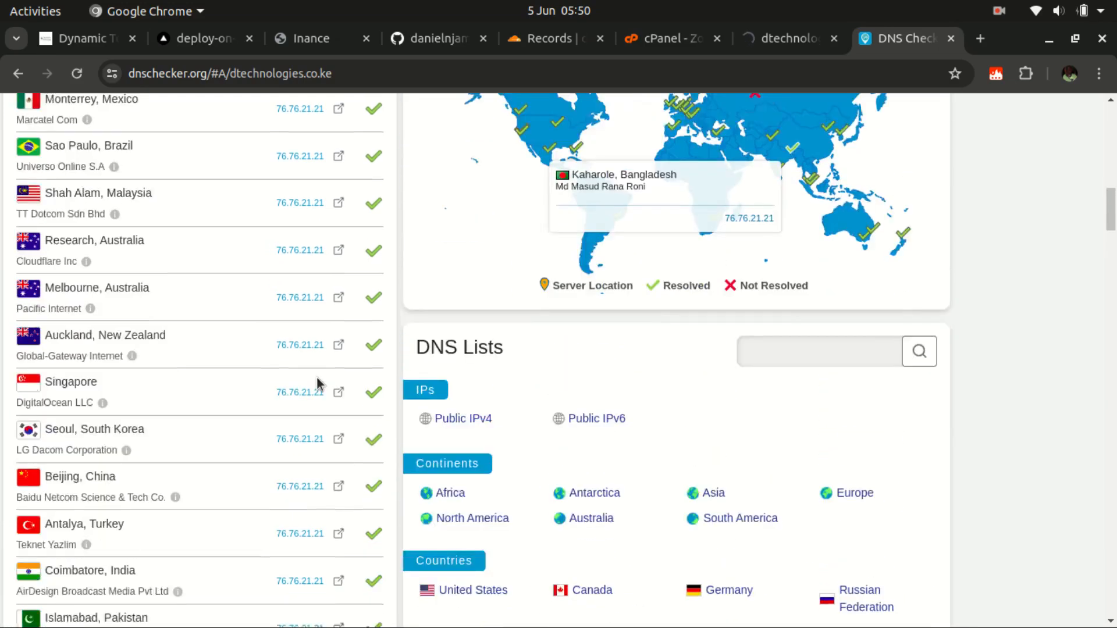
{"action": "scroll", "coordinate": [317, 378], "scroll_direction": "up", "scroll_amount": 7}
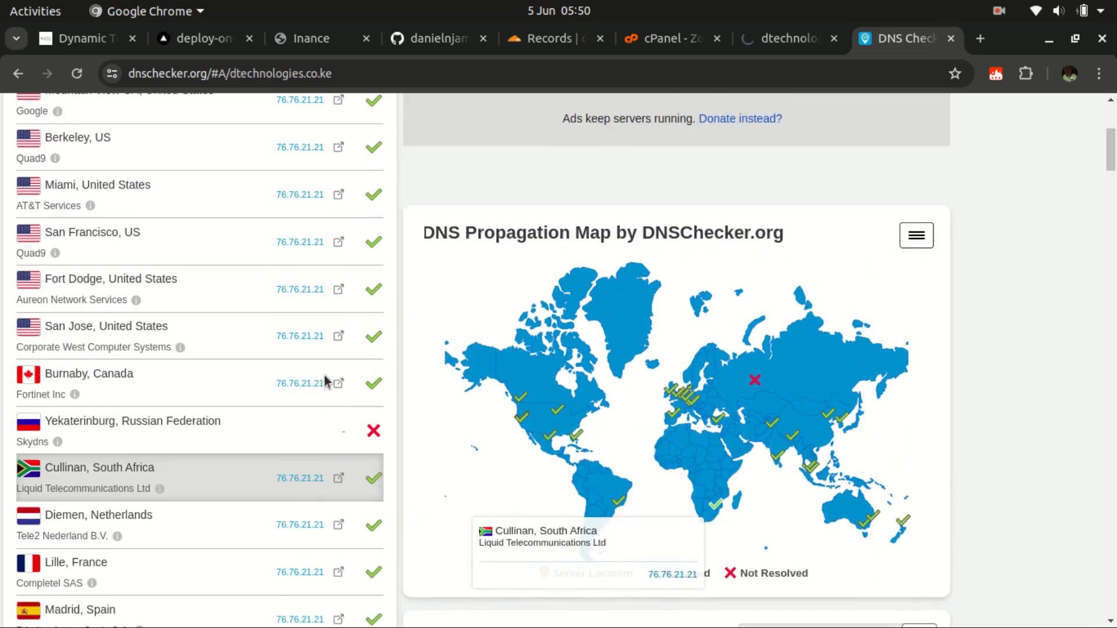
{"action": "scroll", "coordinate": [340, 446], "scroll_direction": "up", "scroll_amount": 2}
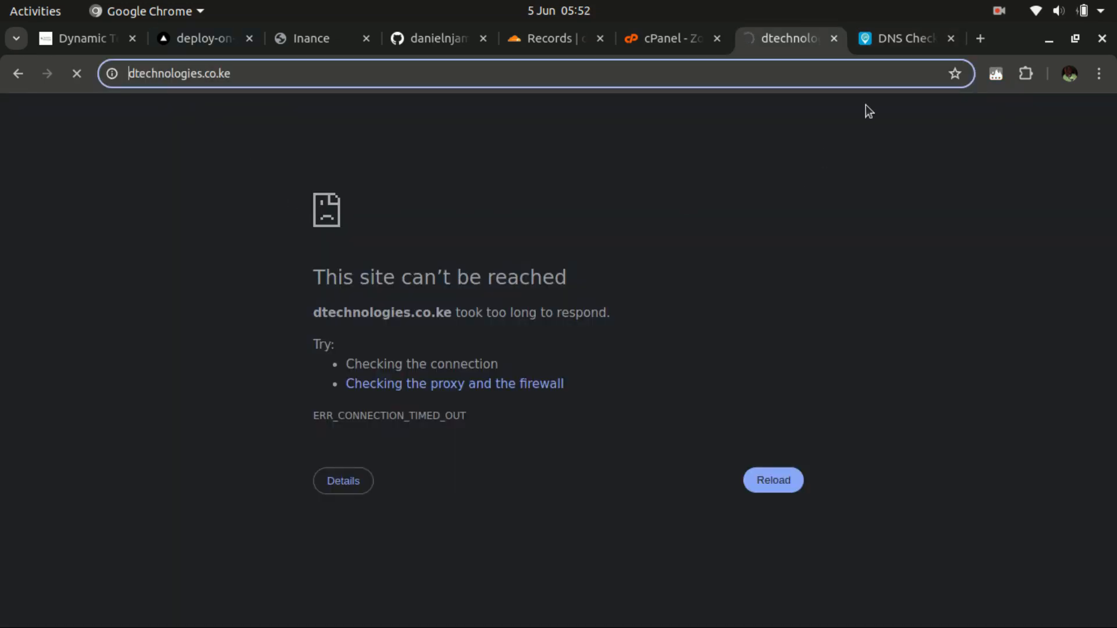
{"action": "left_click", "coordinate": [892, 36]}
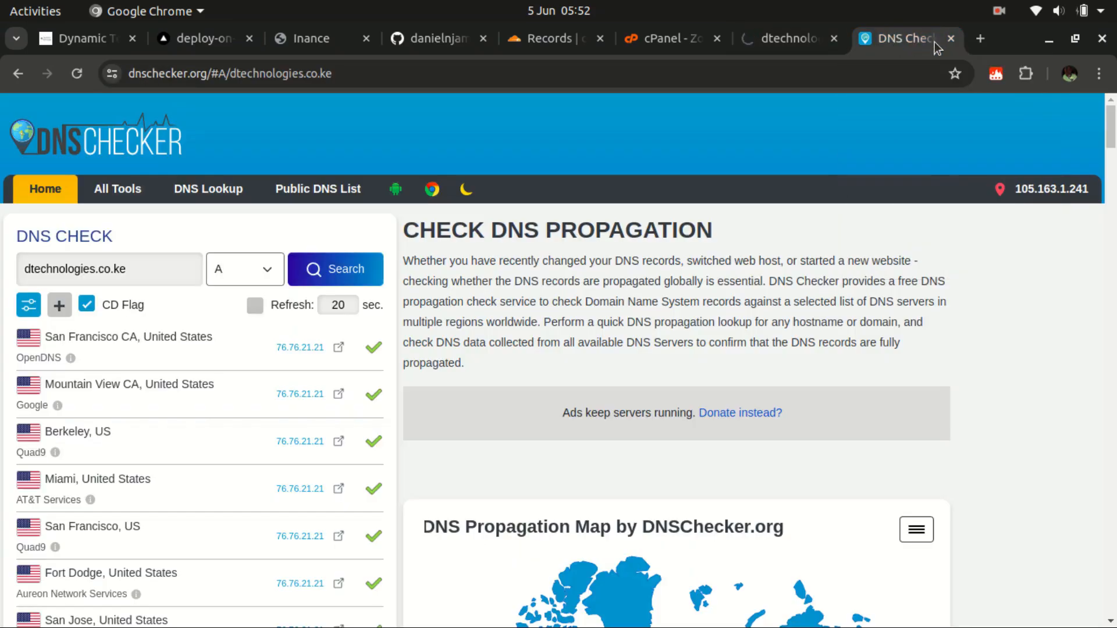
{"action": "left_click", "coordinate": [950, 38]}
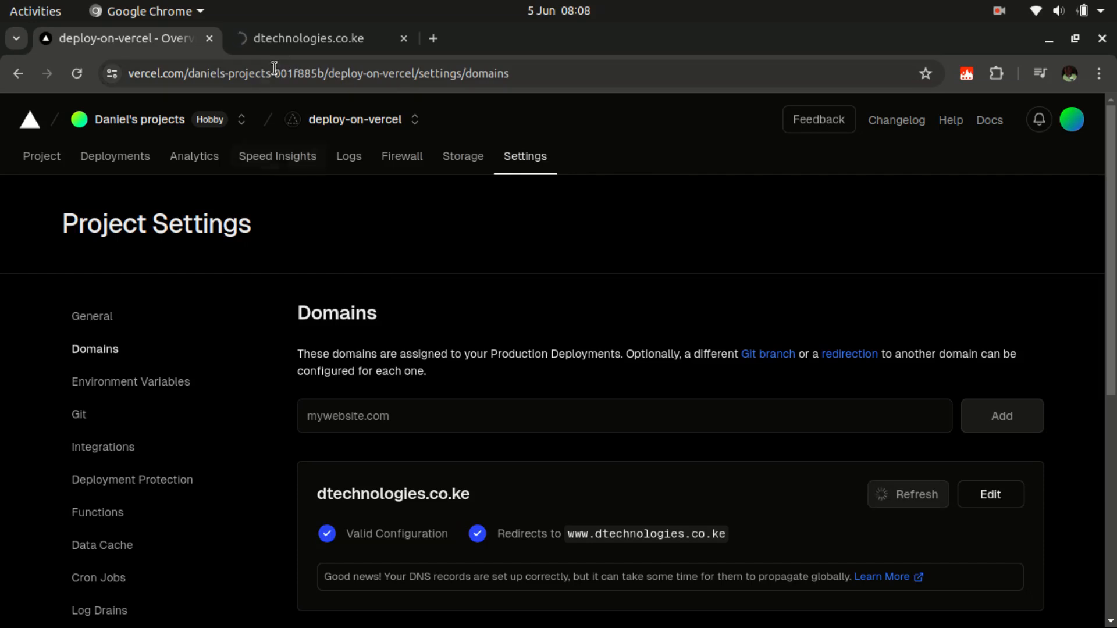
Step: Check dtechnologies.co.ke in the Incognito window by visiting its About, Services, Contact Us and Home pages
{"action": "left_click", "coordinate": [281, 47]}
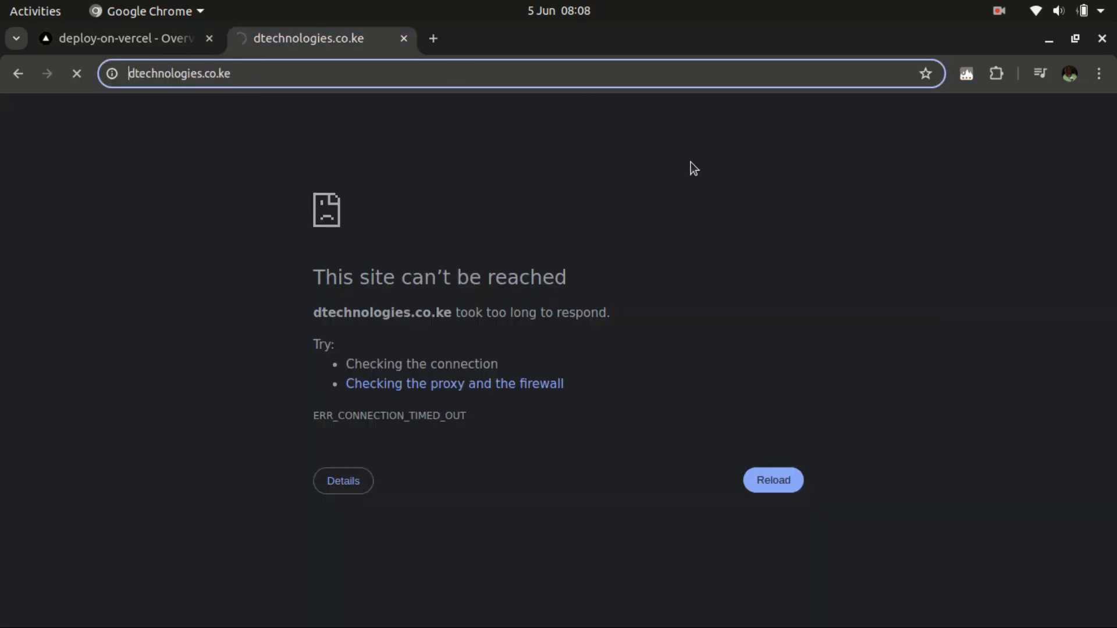
{"action": "key", "text": "alt+Tab"}
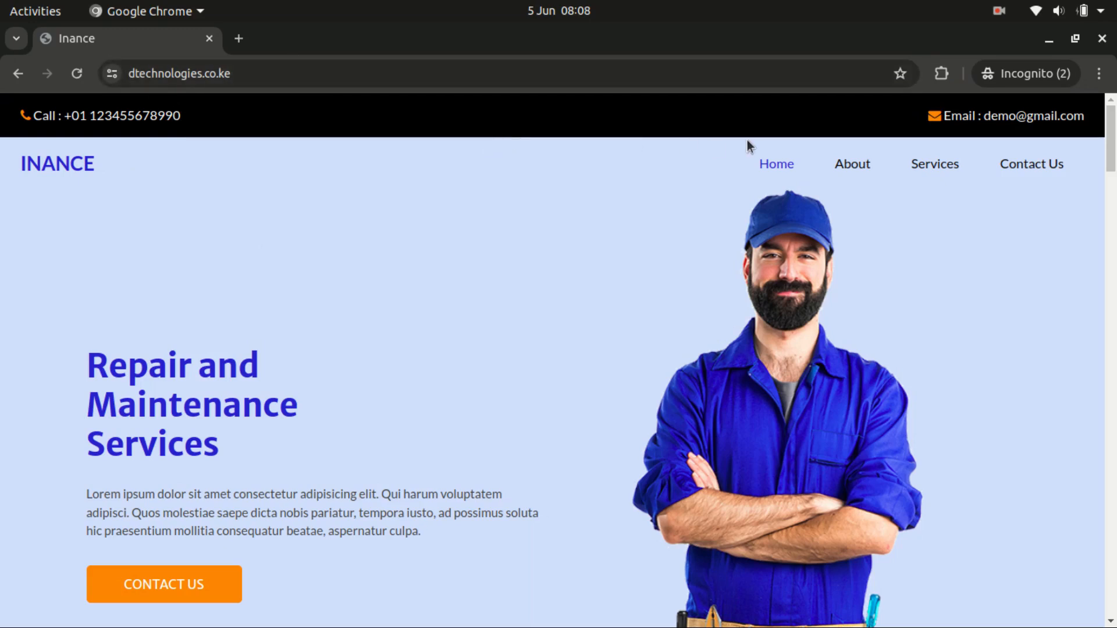
{"action": "left_click", "coordinate": [852, 164]}
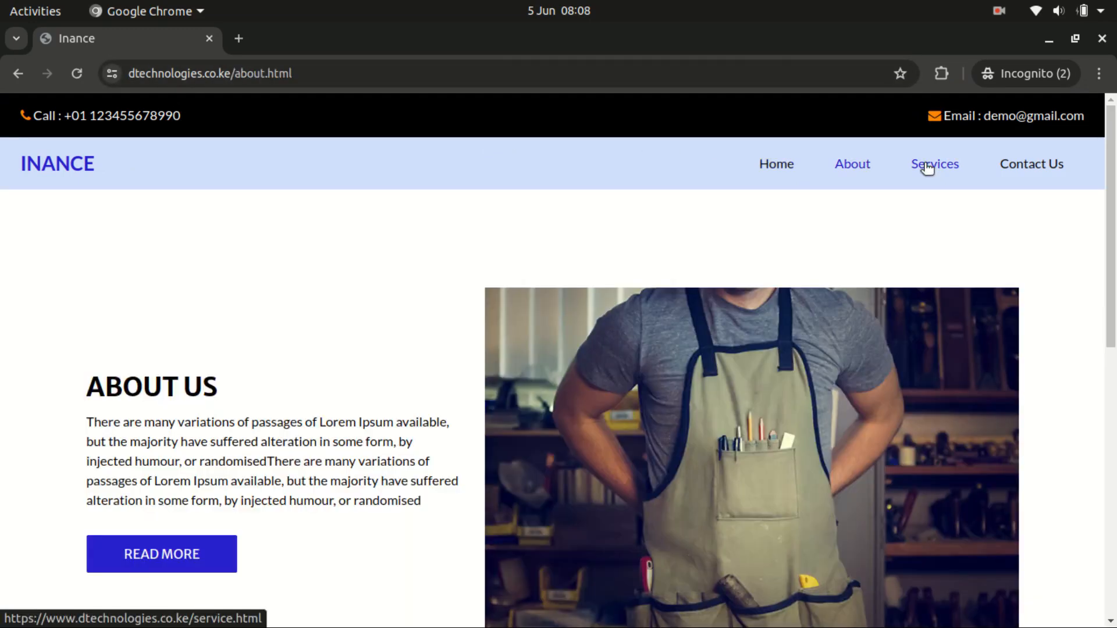
{"action": "left_click", "coordinate": [929, 166]}
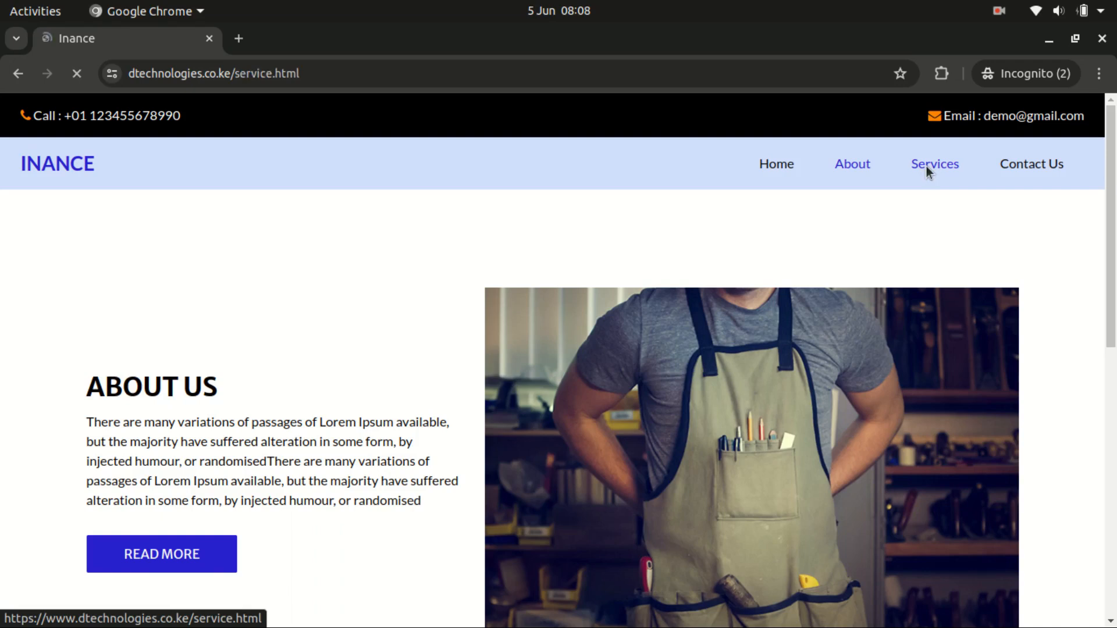
{"action": "left_click", "coordinate": [1025, 165]}
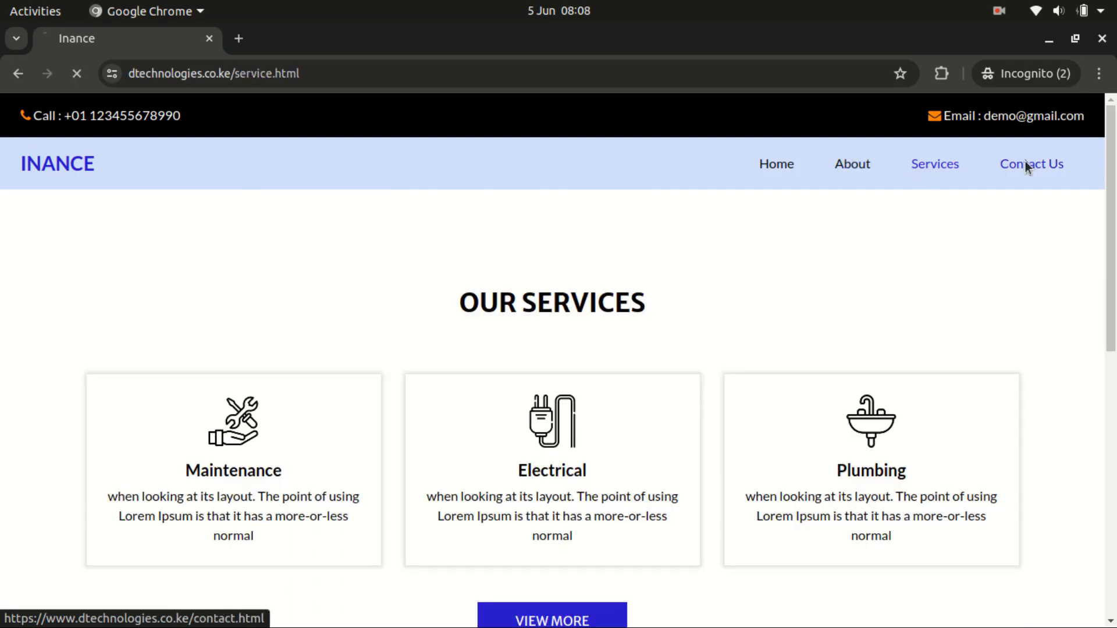
{"action": "scroll", "coordinate": [751, 236], "scroll_direction": "down", "scroll_amount": 5}
{"action": "scroll", "coordinate": [785, 192], "scroll_direction": "up", "scroll_amount": 5}
{"action": "left_click", "coordinate": [776, 163]}
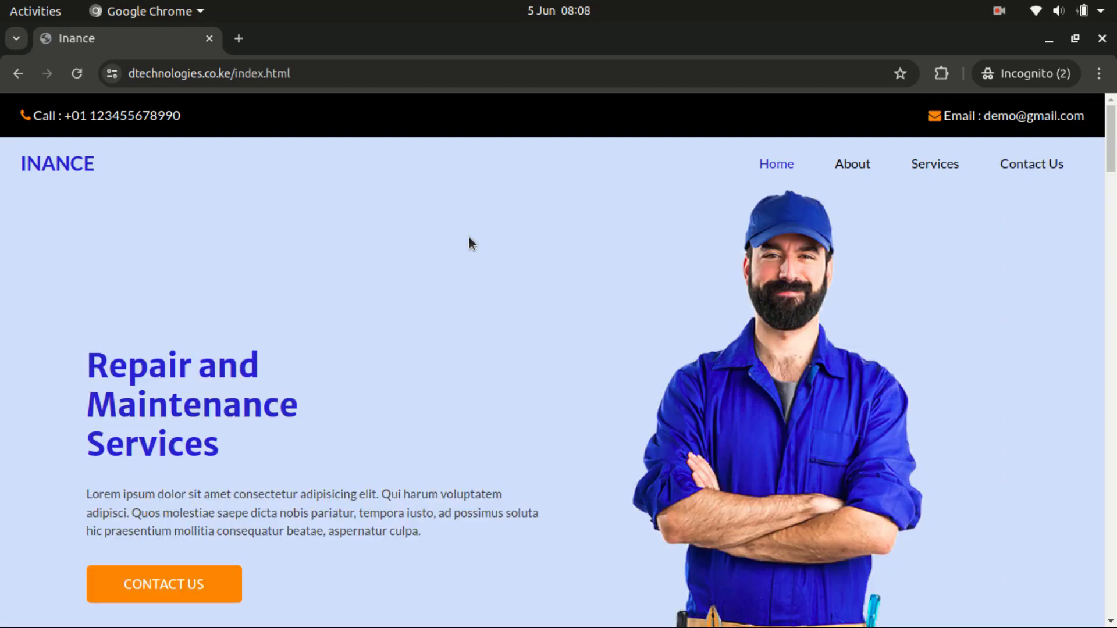